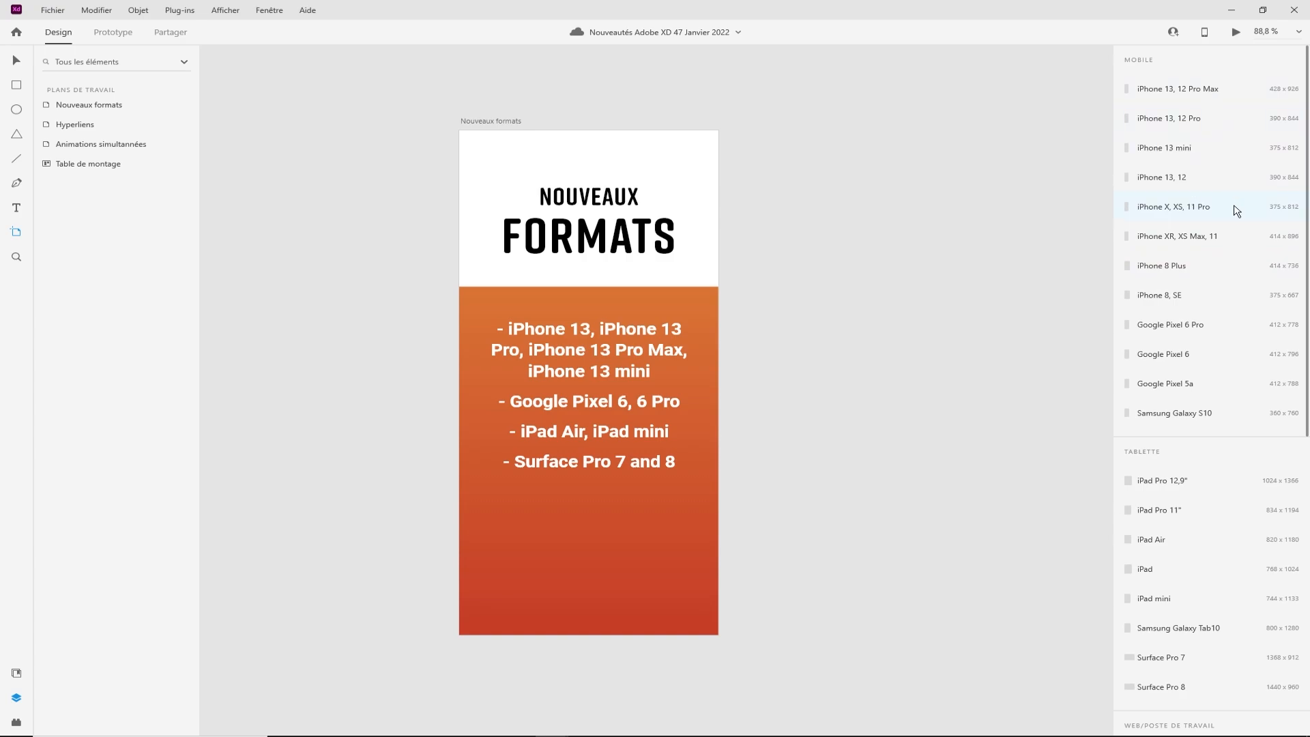
Step: Look through the mobile, tablet and desktop artboard size presets
scroll(1225, 389, down, 5)
scroll(1233, 389, up, 5)
Step: Inspect the background video and the Around the world animation on the Animations simultannées artboard
drag(599, 211, 236, 202)
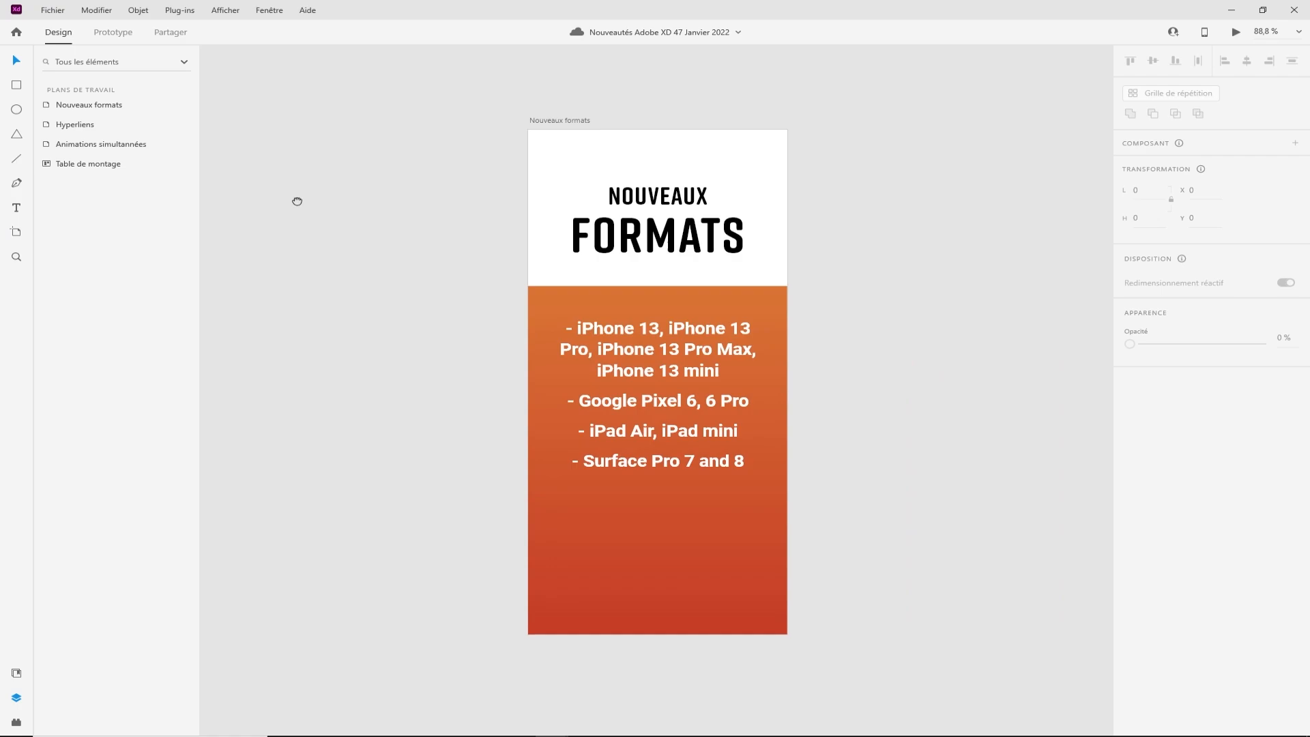
drag(990, 299, 534, 260)
drag(692, 254, 457, 281)
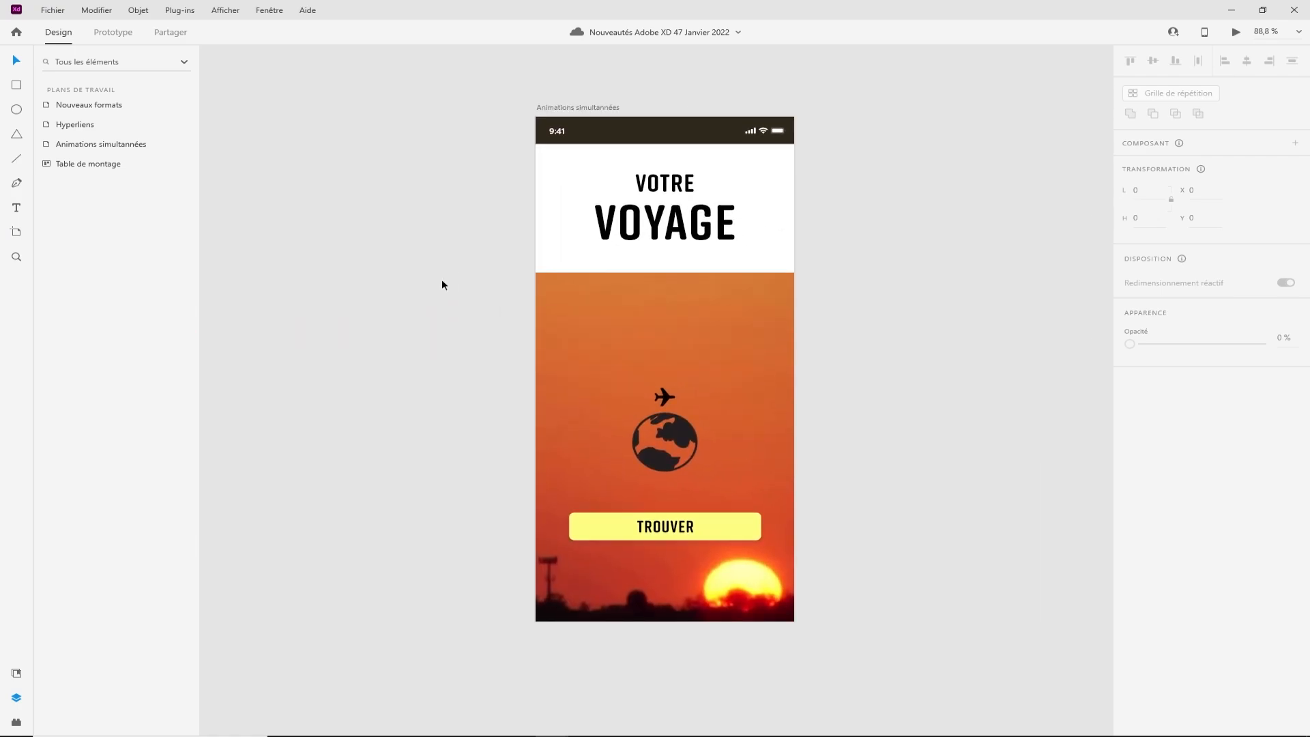
click(600, 307)
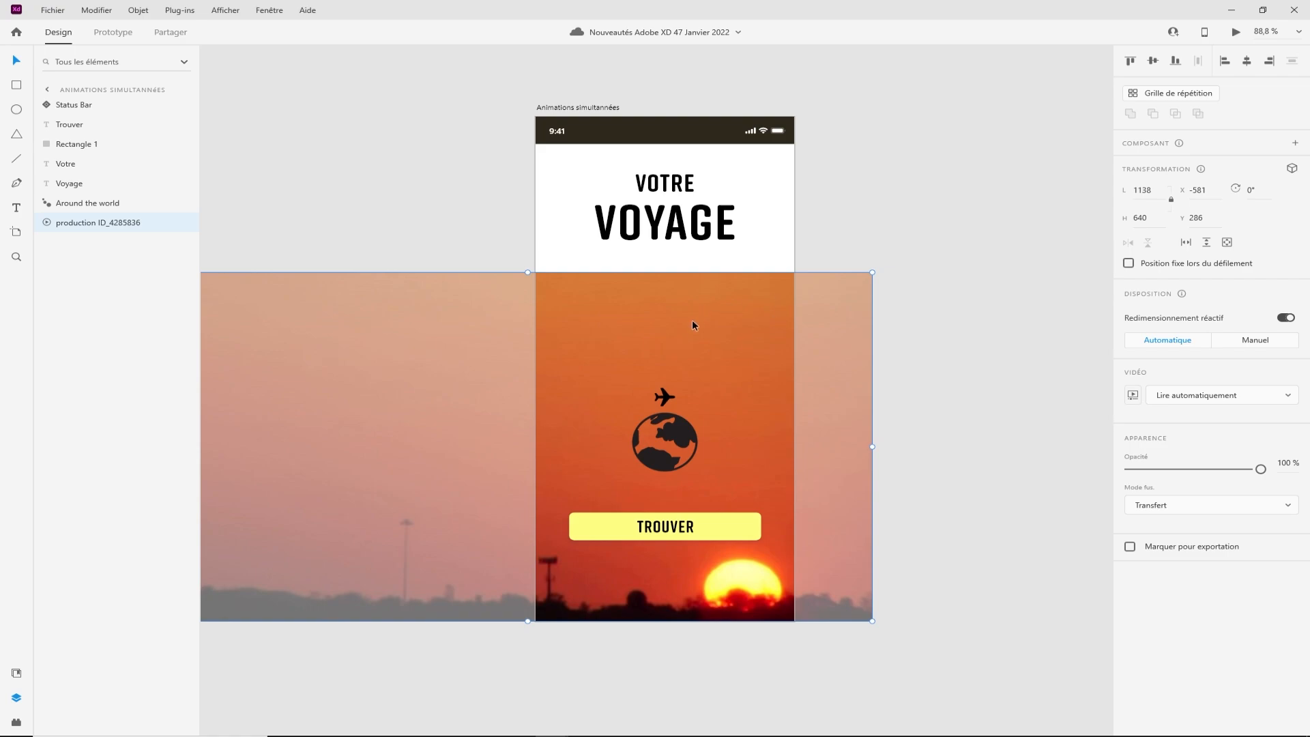
click(678, 435)
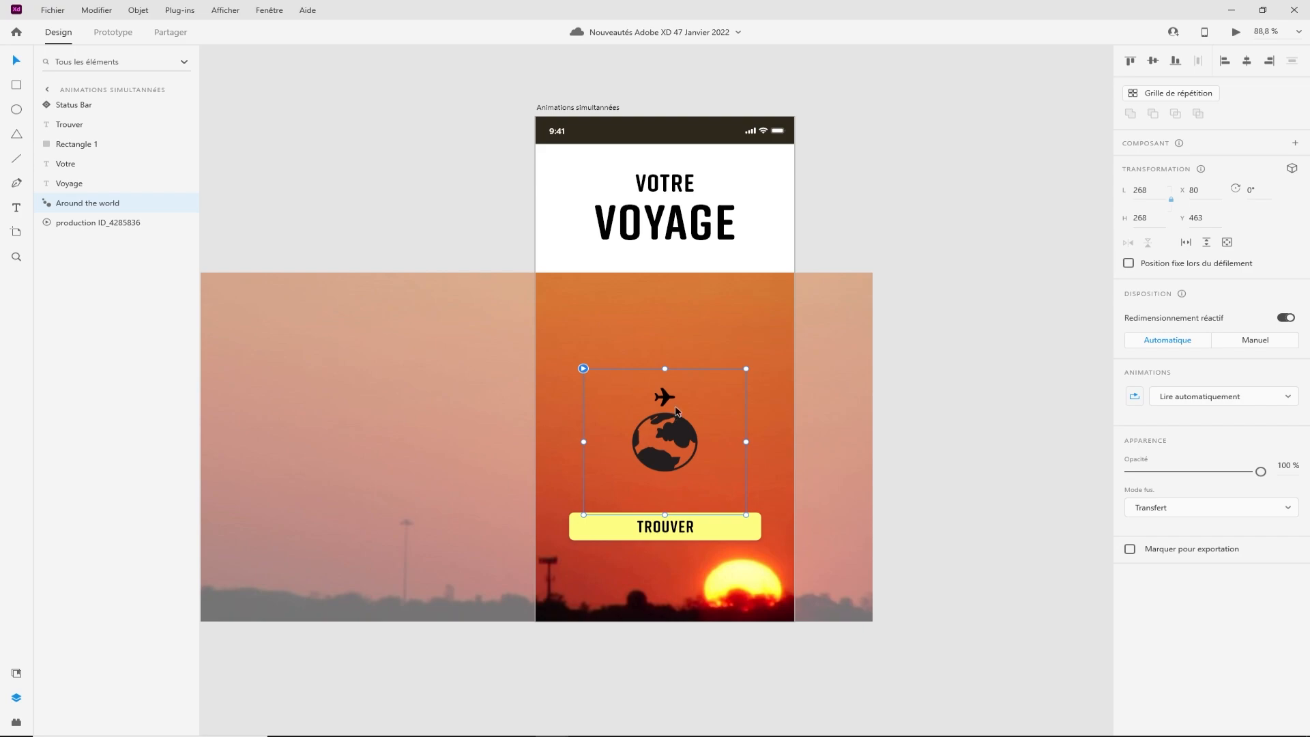
click(474, 205)
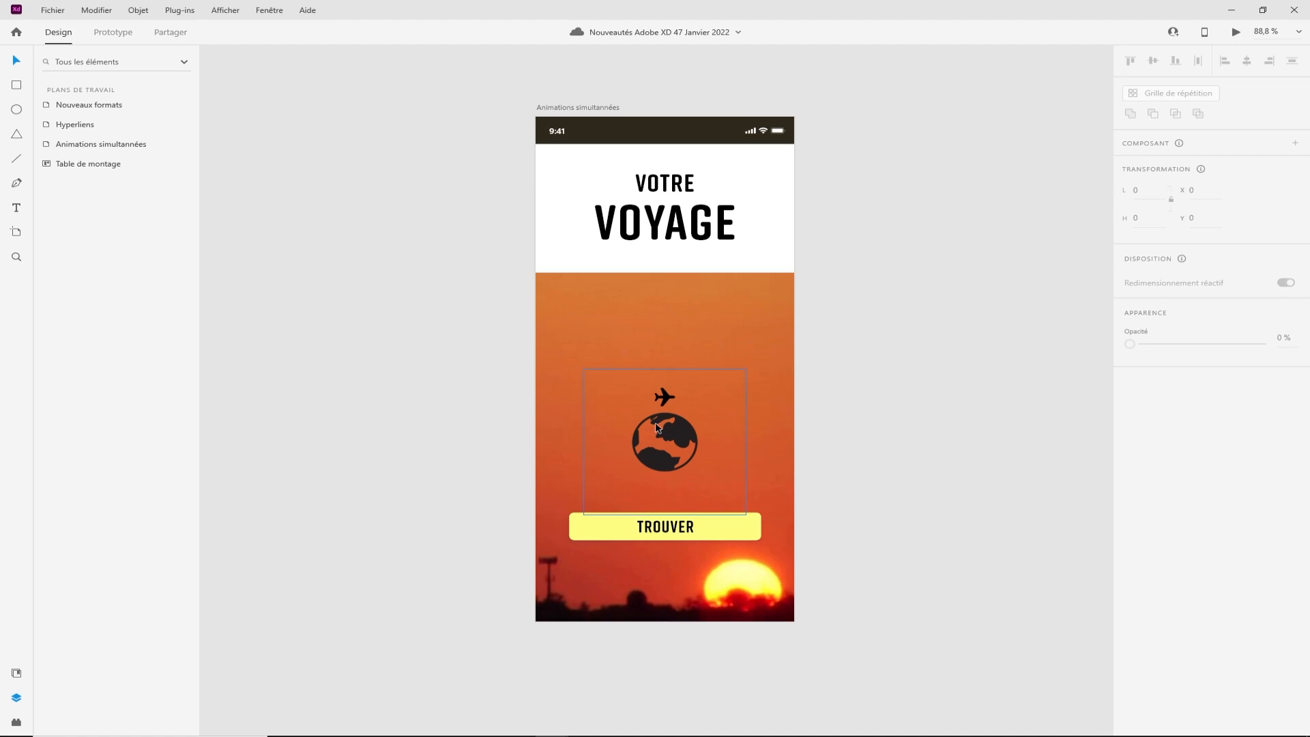
click(699, 331)
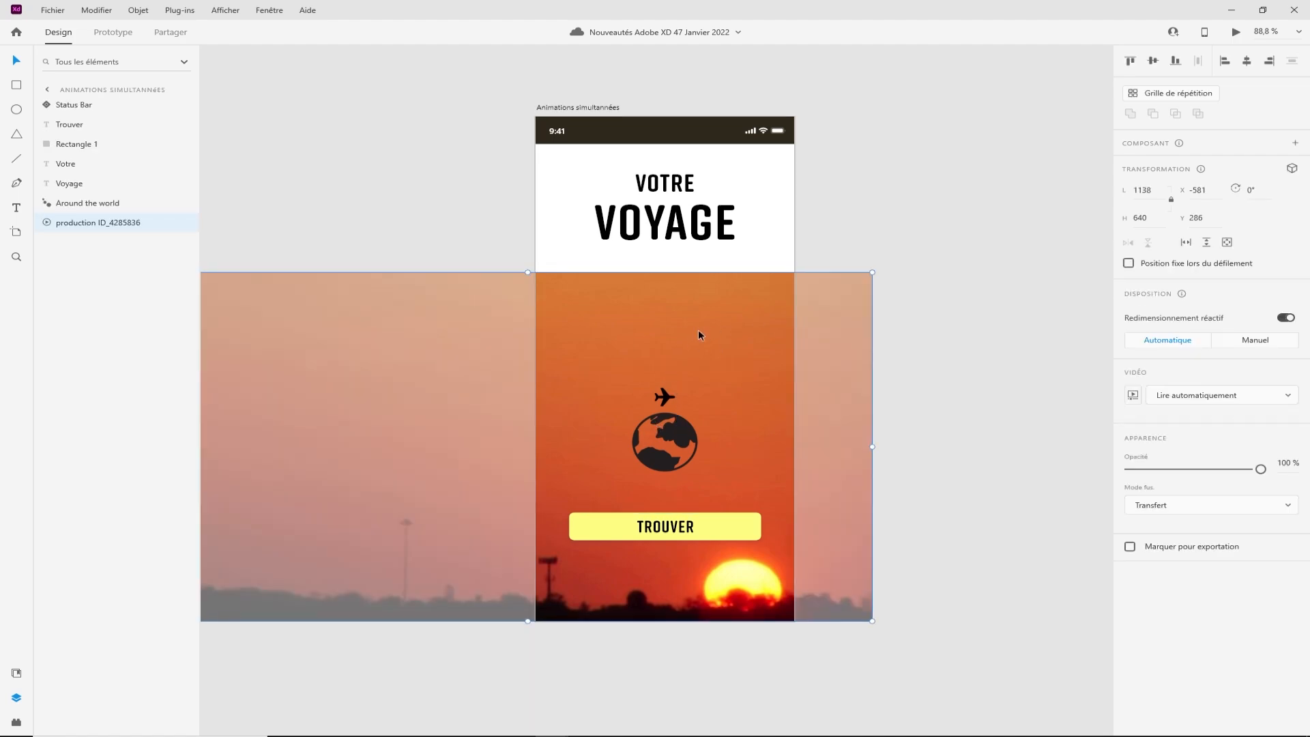
Step: Review the playback settings of the sunset background video and the Around the world animation, leaving both on Lire automatiquement
click(1132, 395)
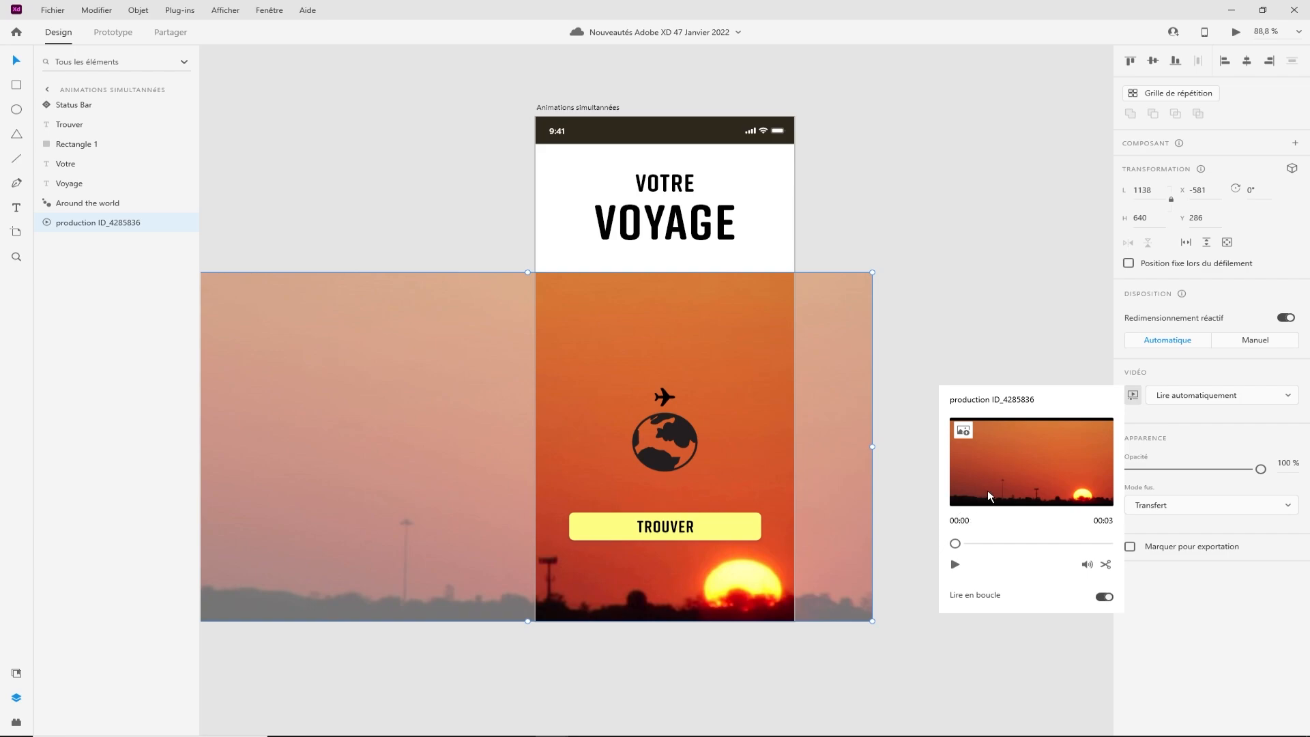
click(1000, 346)
click(710, 427)
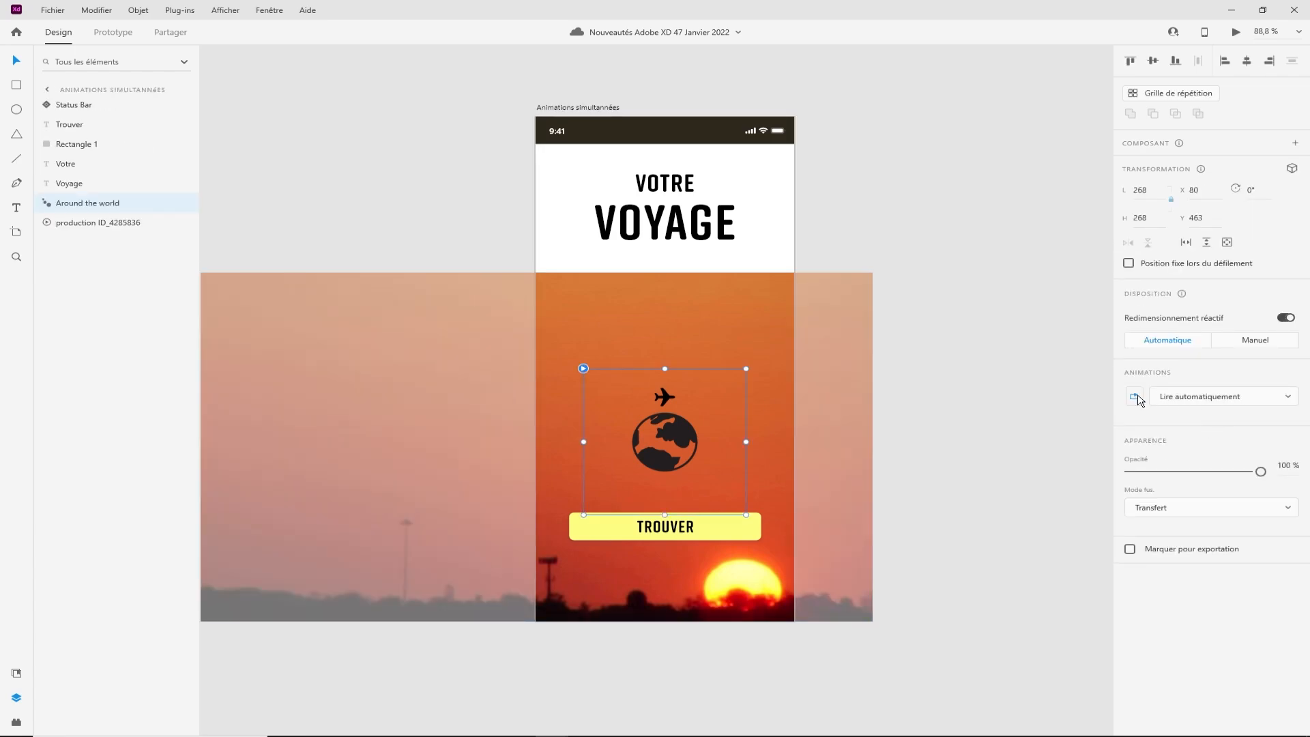
click(757, 315)
click(1184, 397)
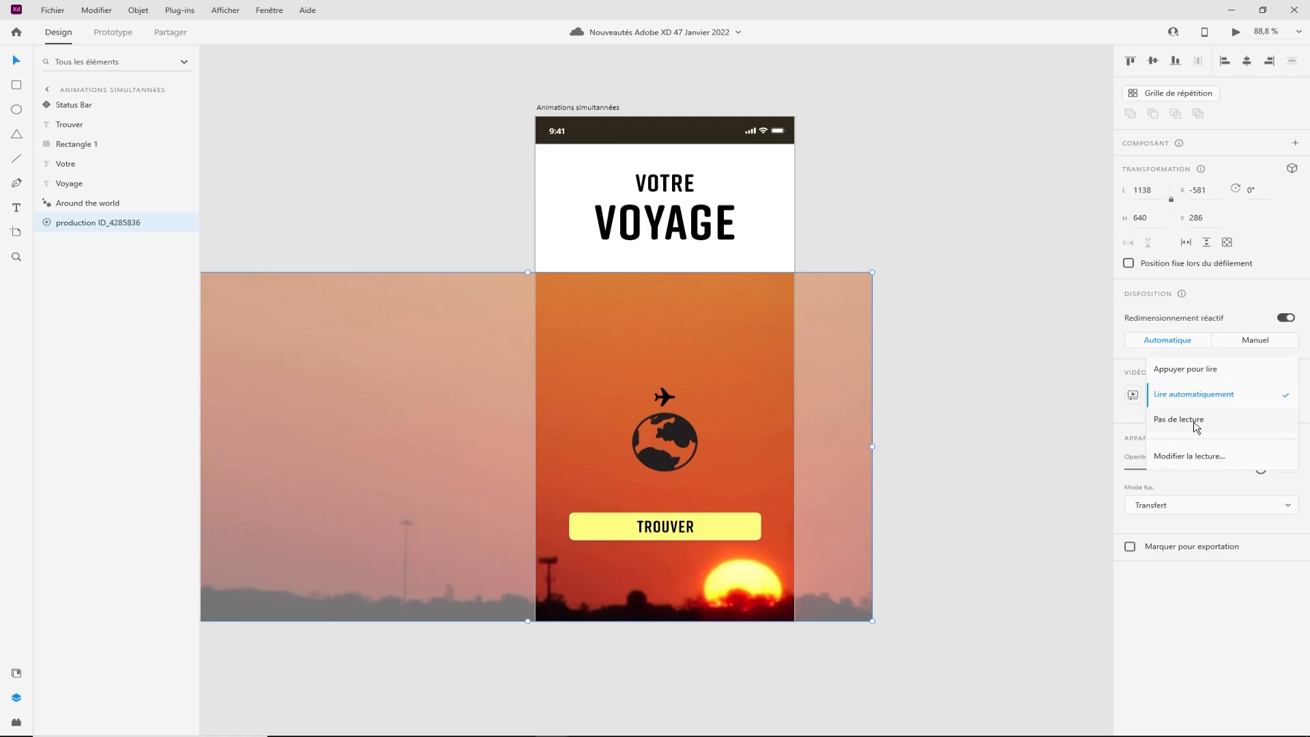
click(679, 434)
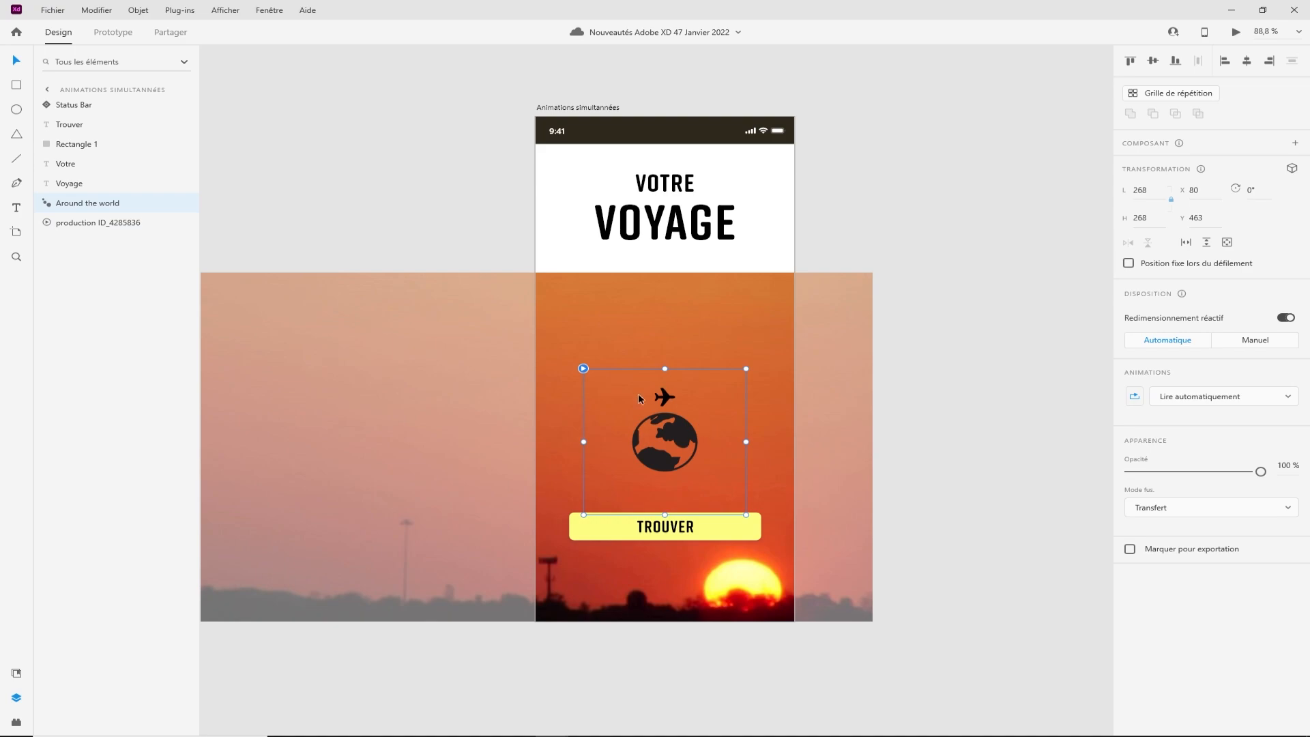
click(1172, 398)
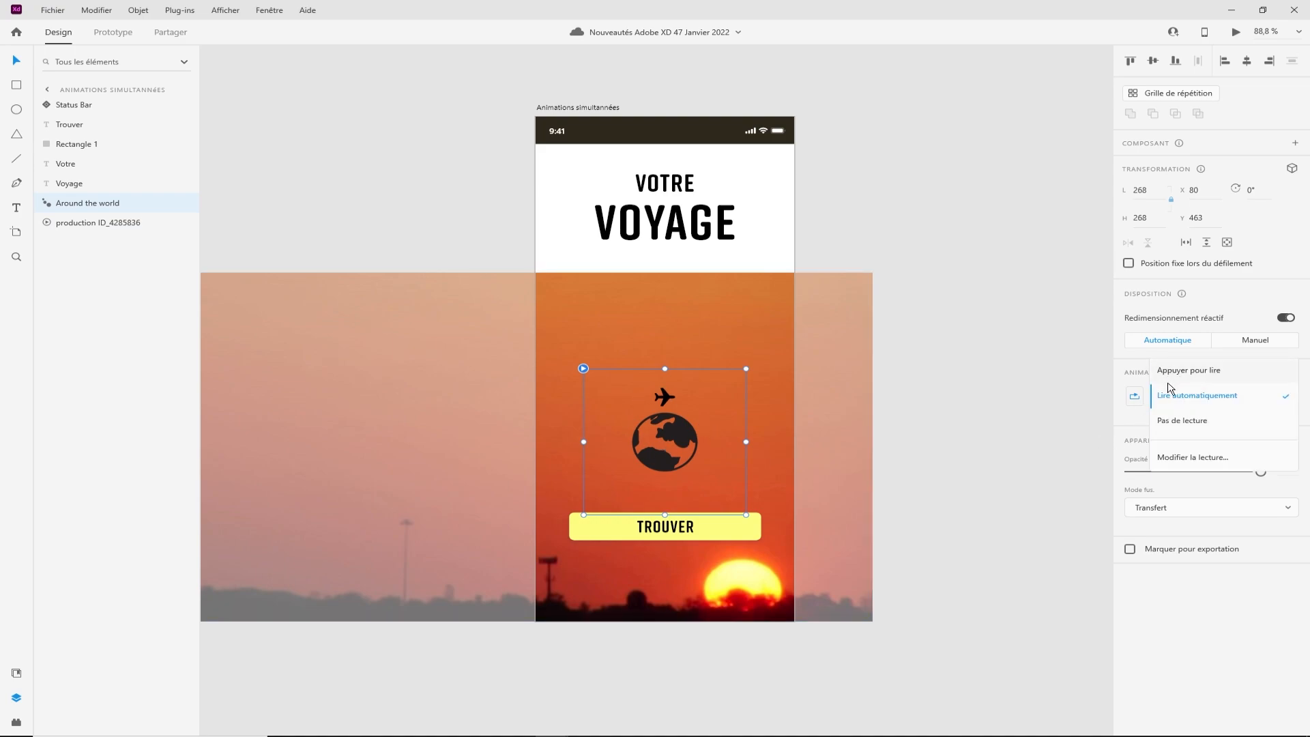
click(1158, 399)
click(704, 292)
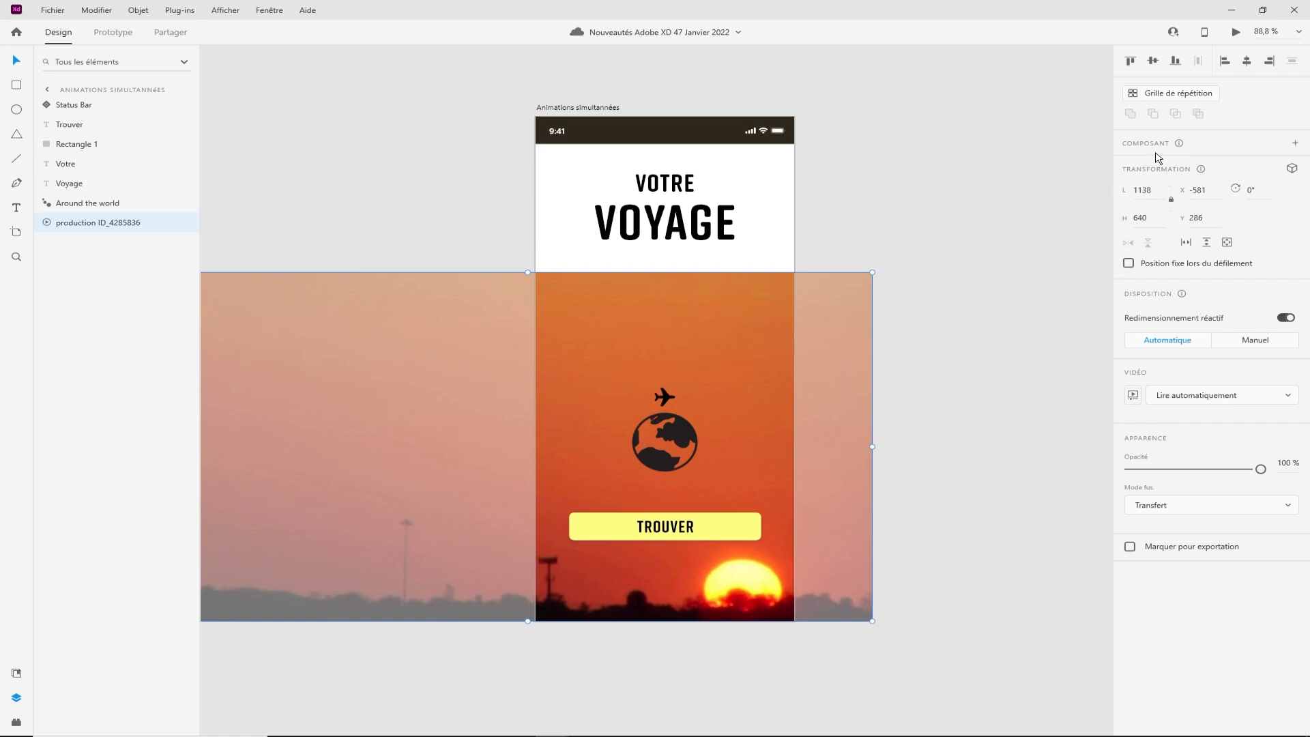
Step: Preview the Animations simultannées artboard to watch the video and the globe animation play together
click(1075, 87)
click(587, 107)
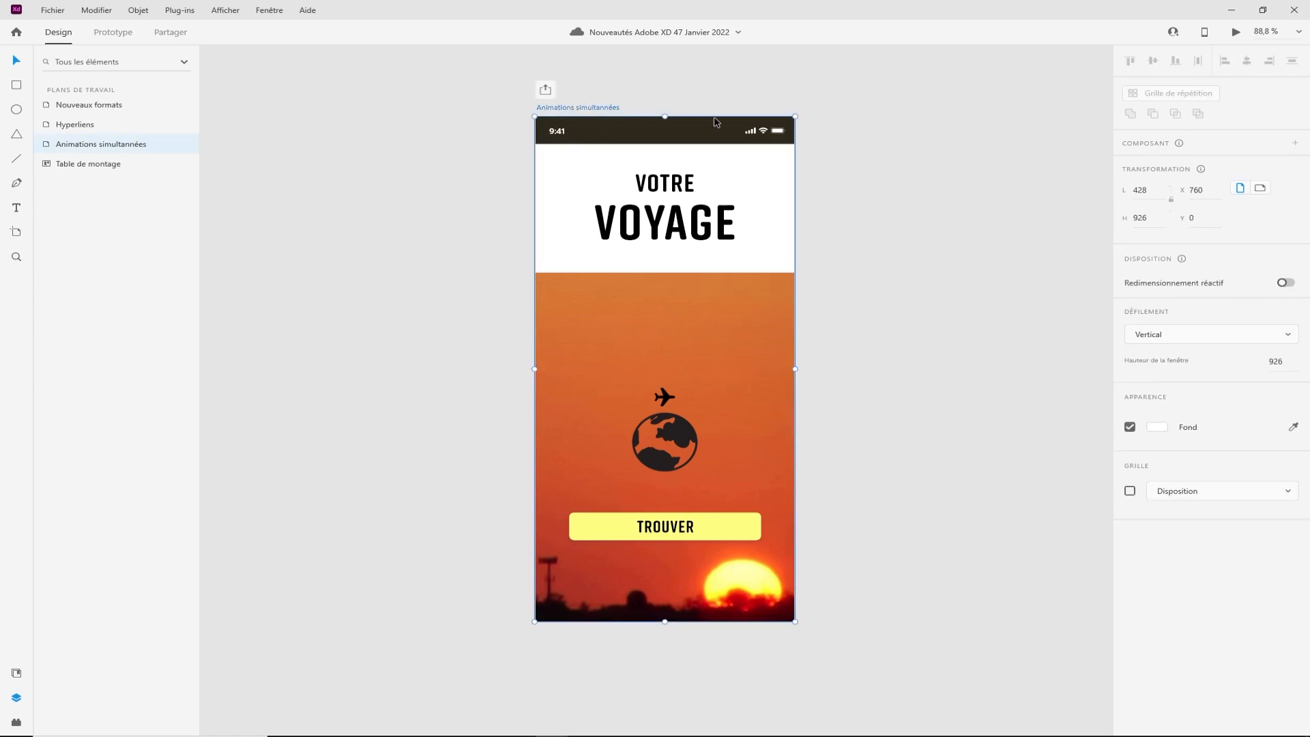
click(1236, 32)
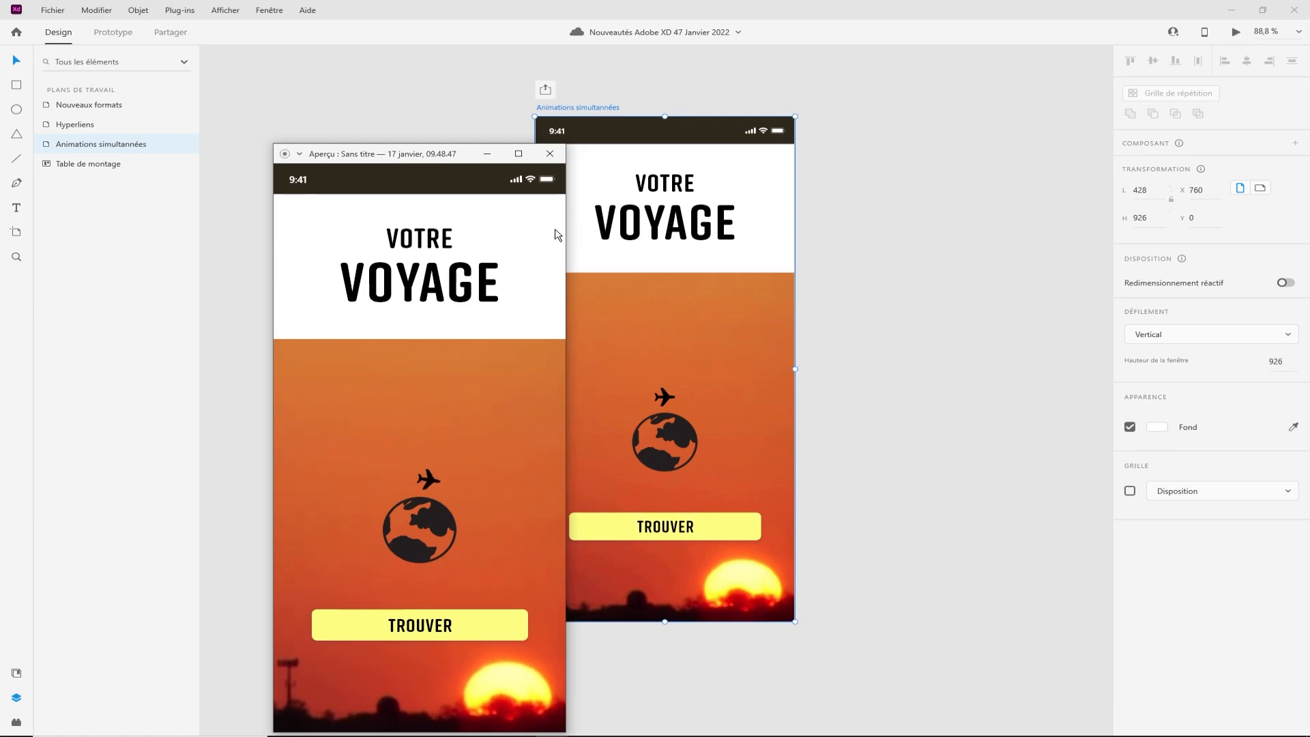
drag(459, 150, 448, 75)
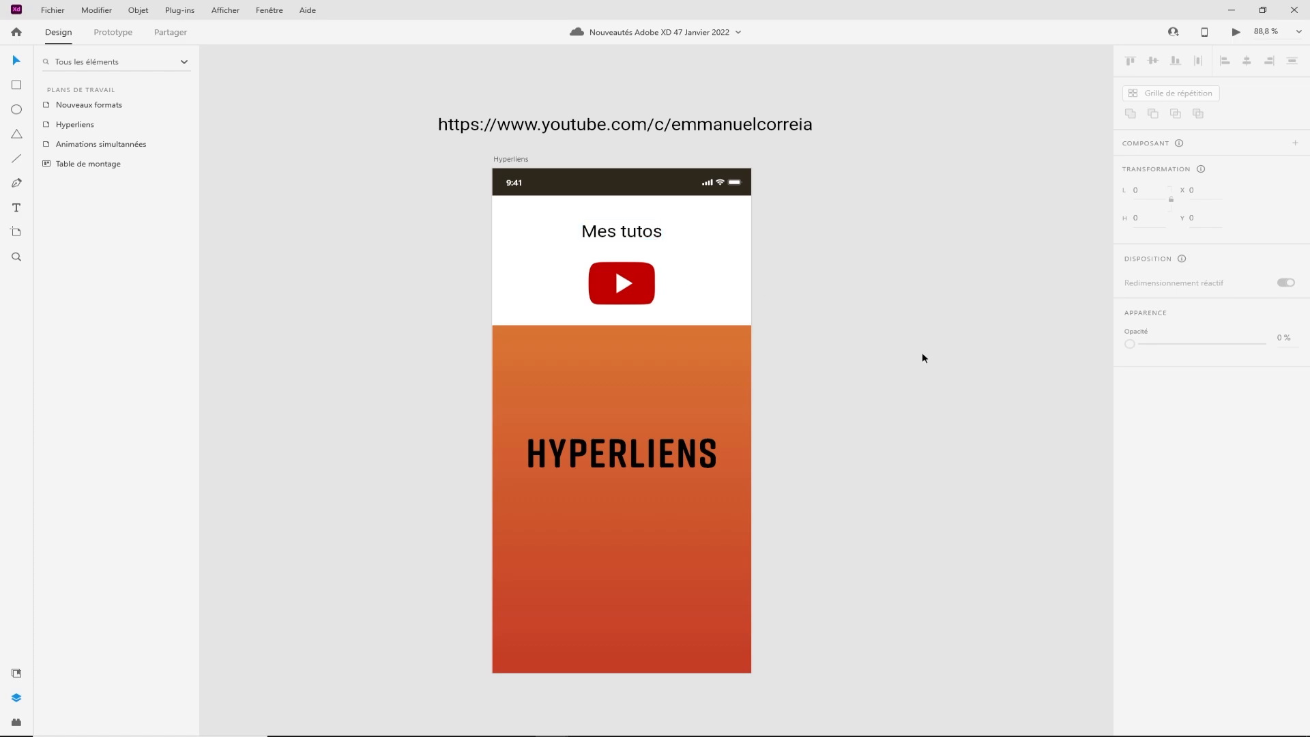
Step: Copy the full YouTube channel URL from the text above the Hyperliens artboard
click(630, 297)
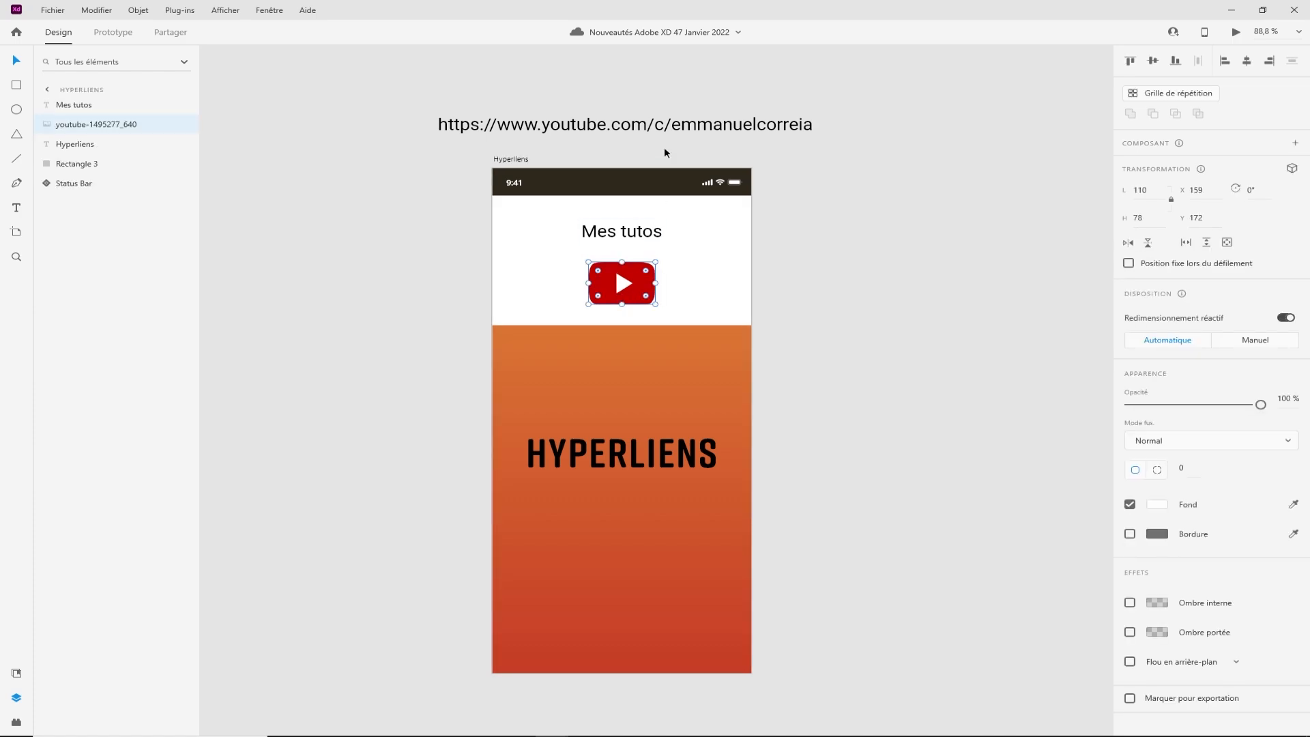
click(664, 126)
double_click(664, 126)
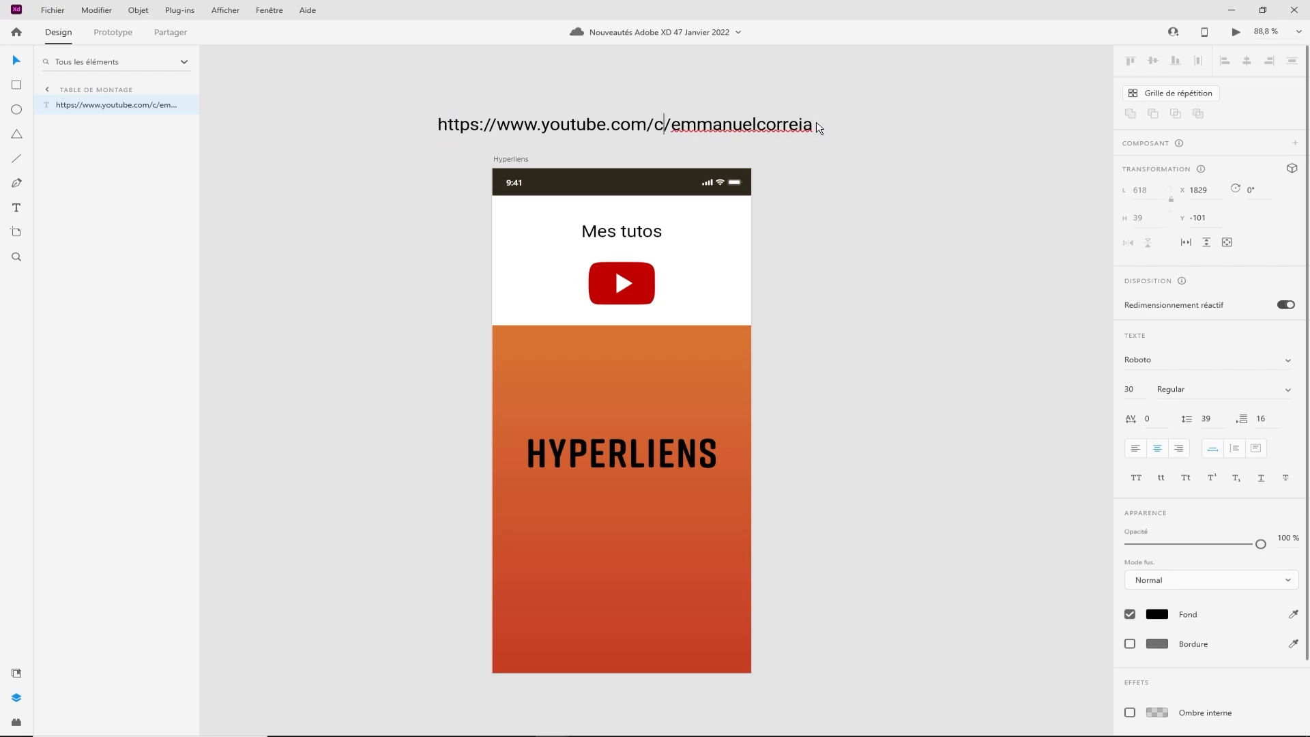
drag(815, 125, 416, 118)
key(ctrl+c)
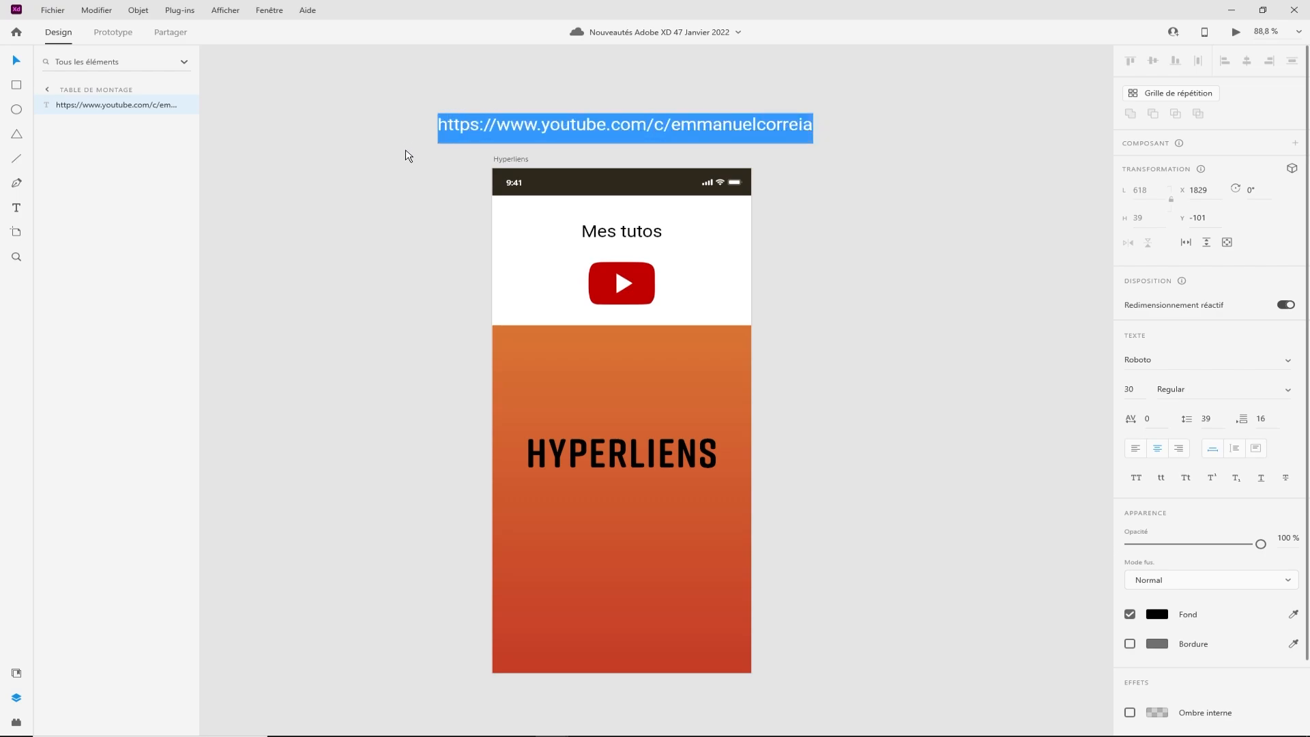
Step: Add a prototype interaction to the YouTube logo on the Hyperliens artboard, with Appuyer as its trigger
click(615, 269)
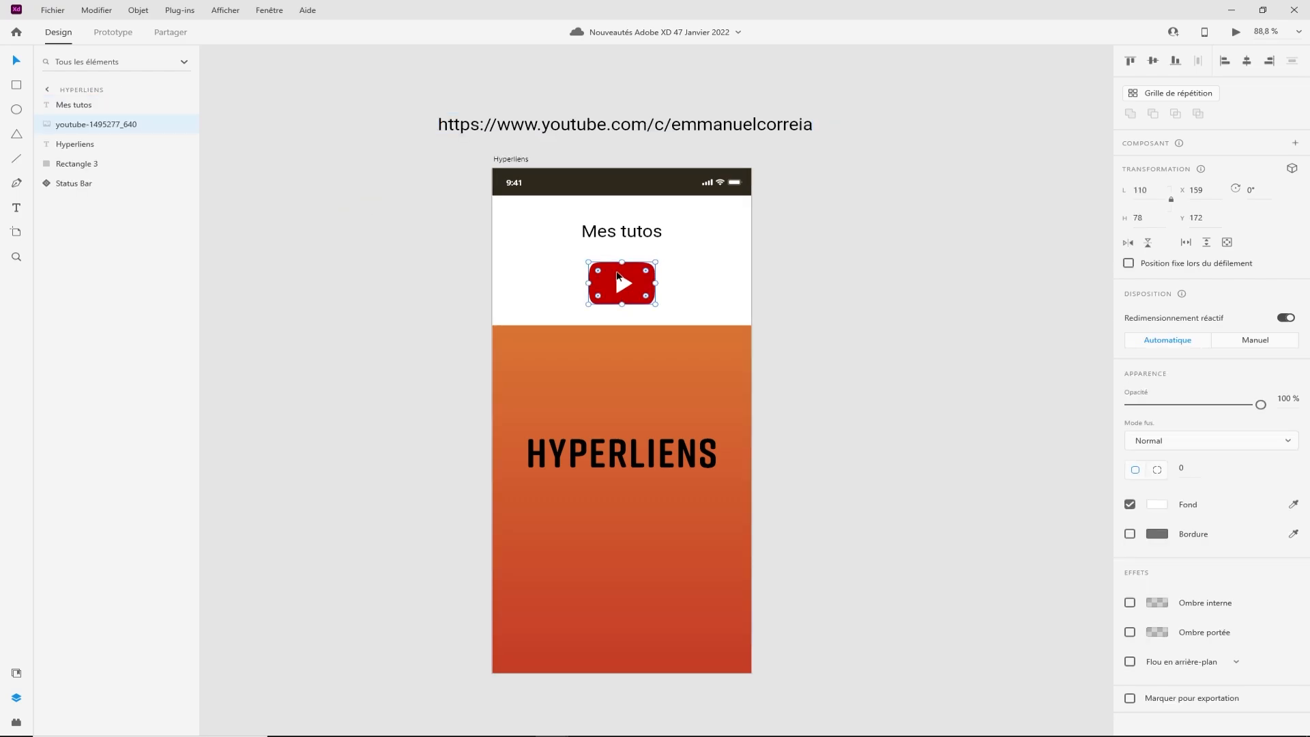
click(120, 36)
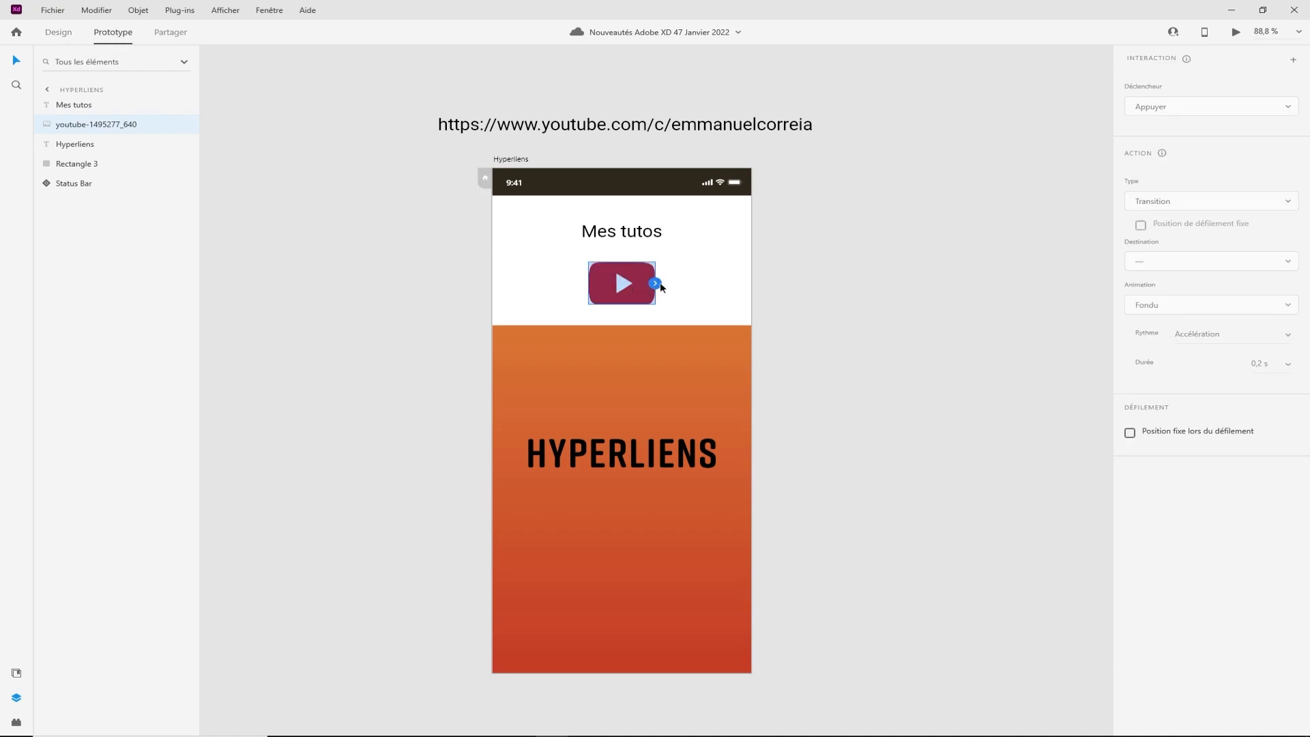
drag(655, 282, 697, 272)
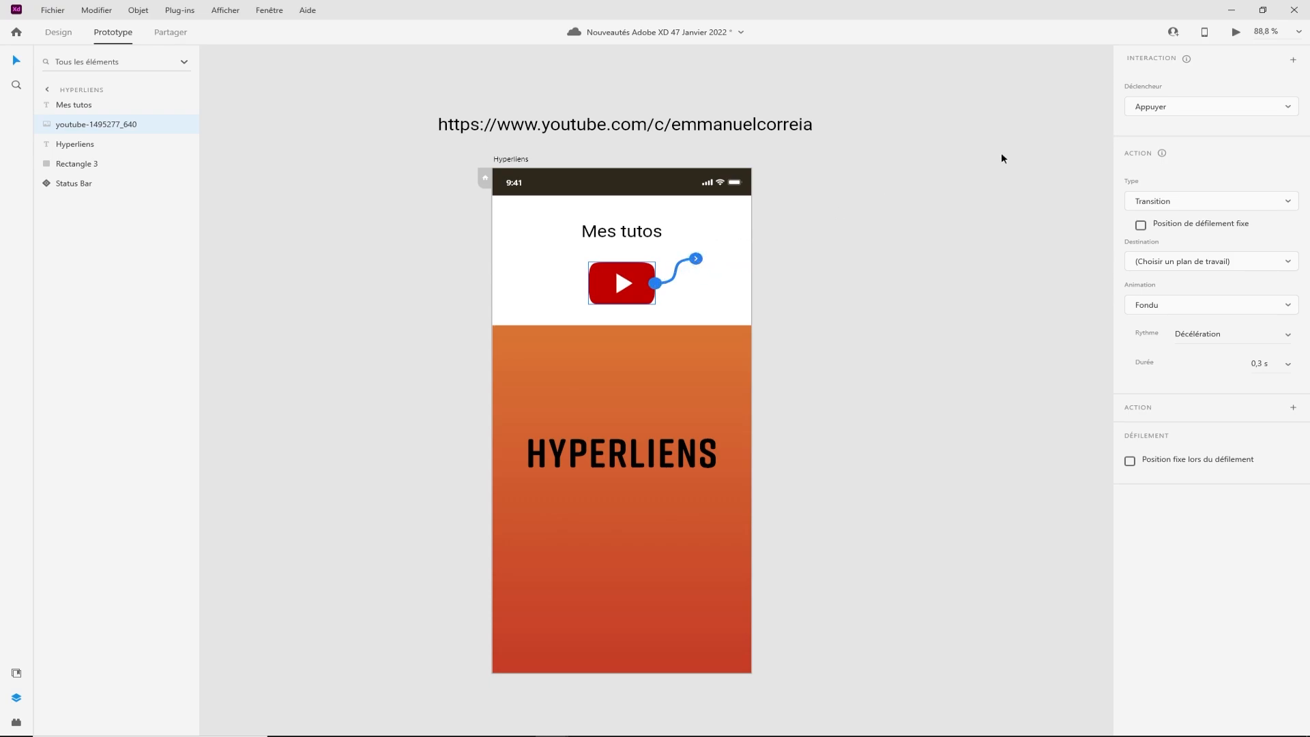
click(1182, 113)
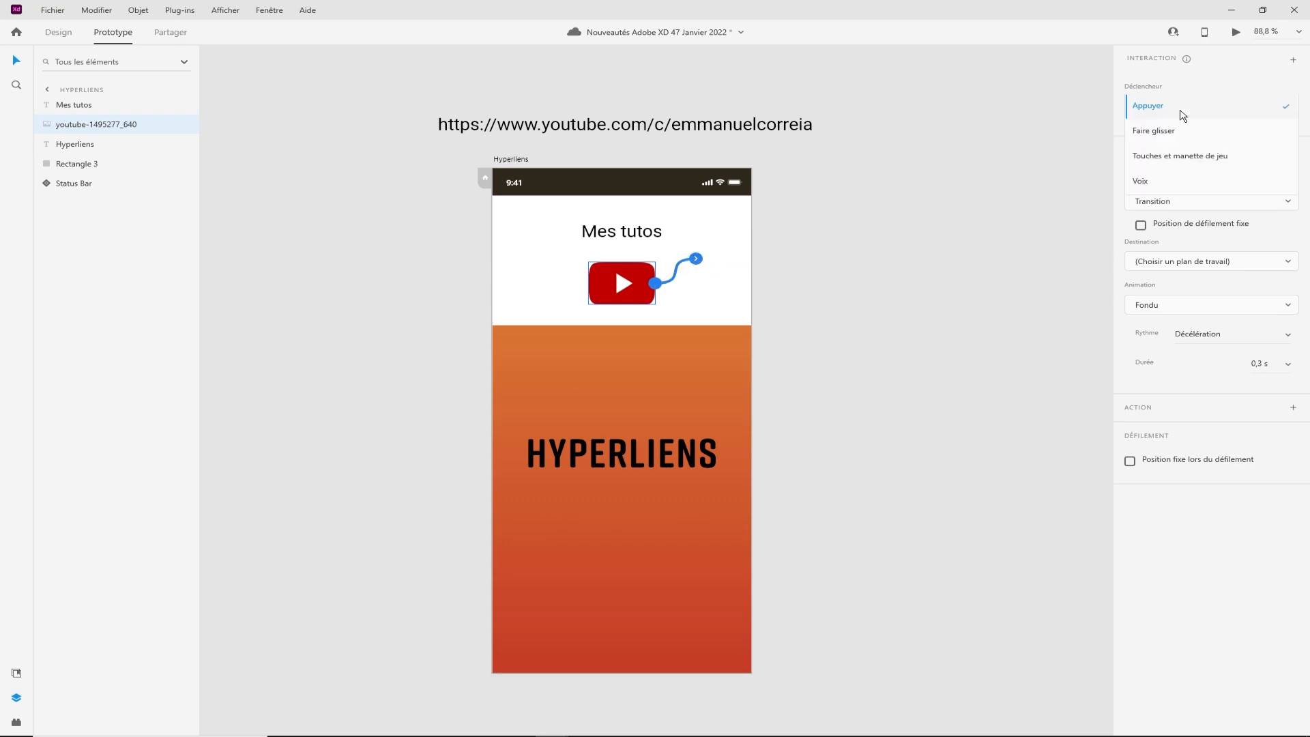
click(1177, 112)
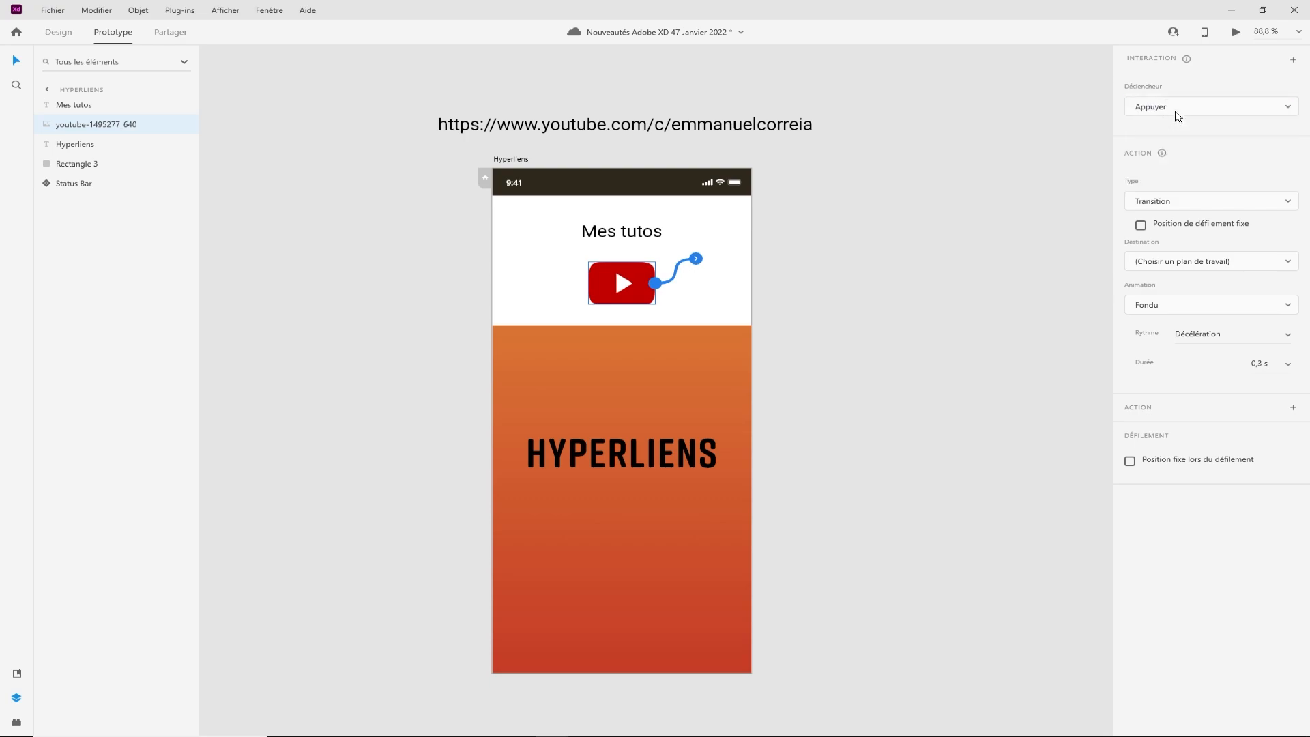
Step: Set the logo interaction's action type to Hyperlien and paste the copied YouTube channel URL as its destination
click(1175, 202)
key(Escape)
click(1175, 202)
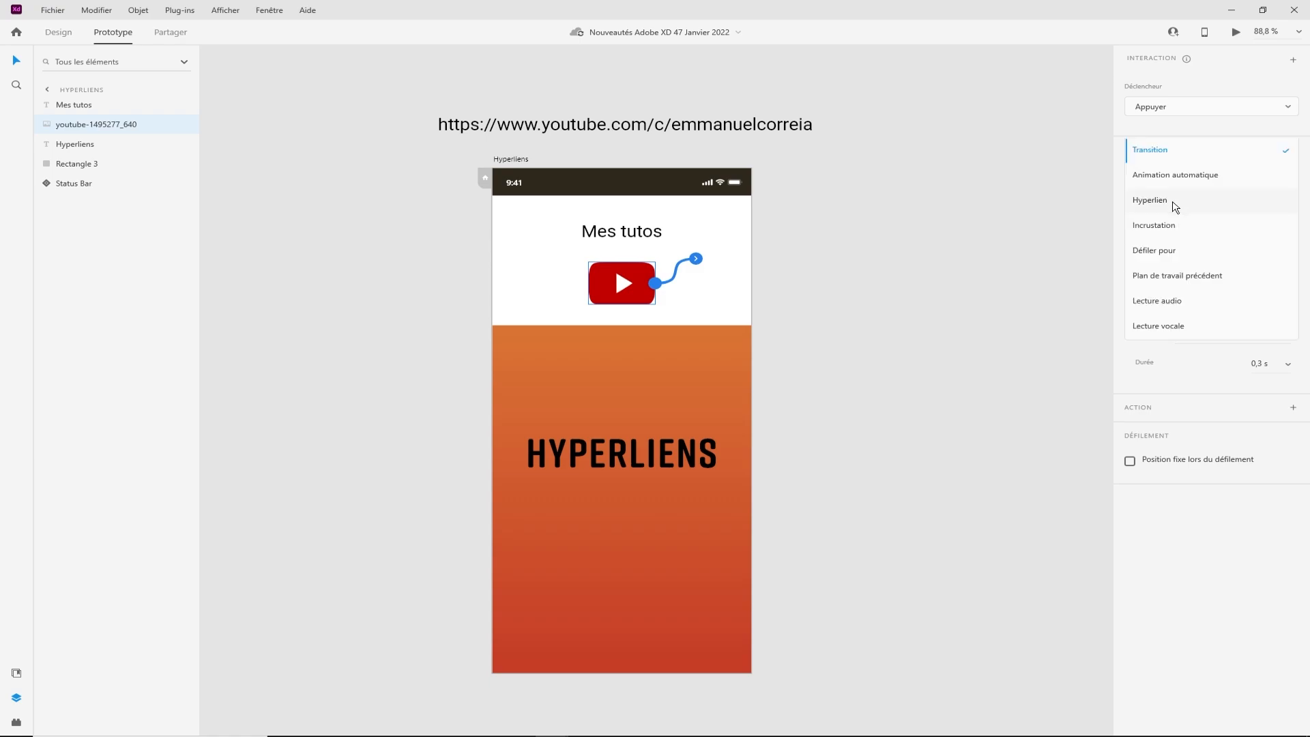
click(1173, 202)
click(1159, 246)
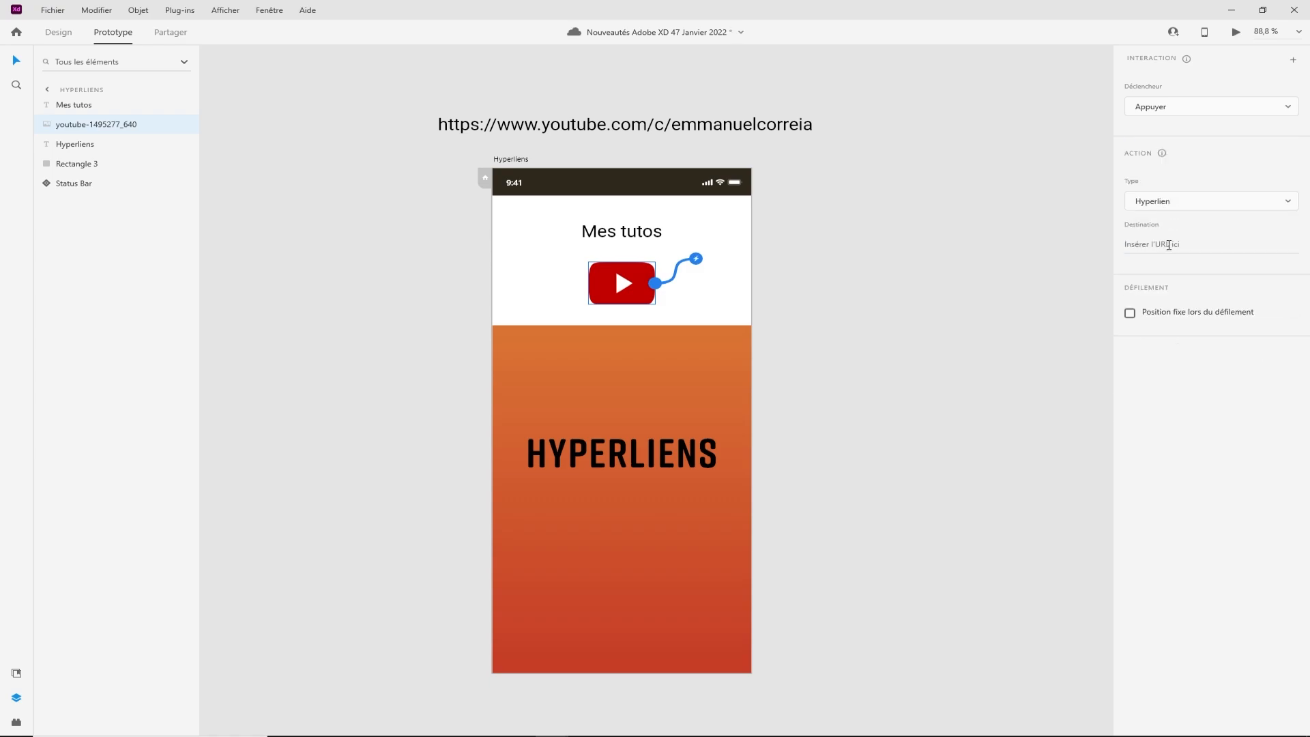
key(ctrl+v)
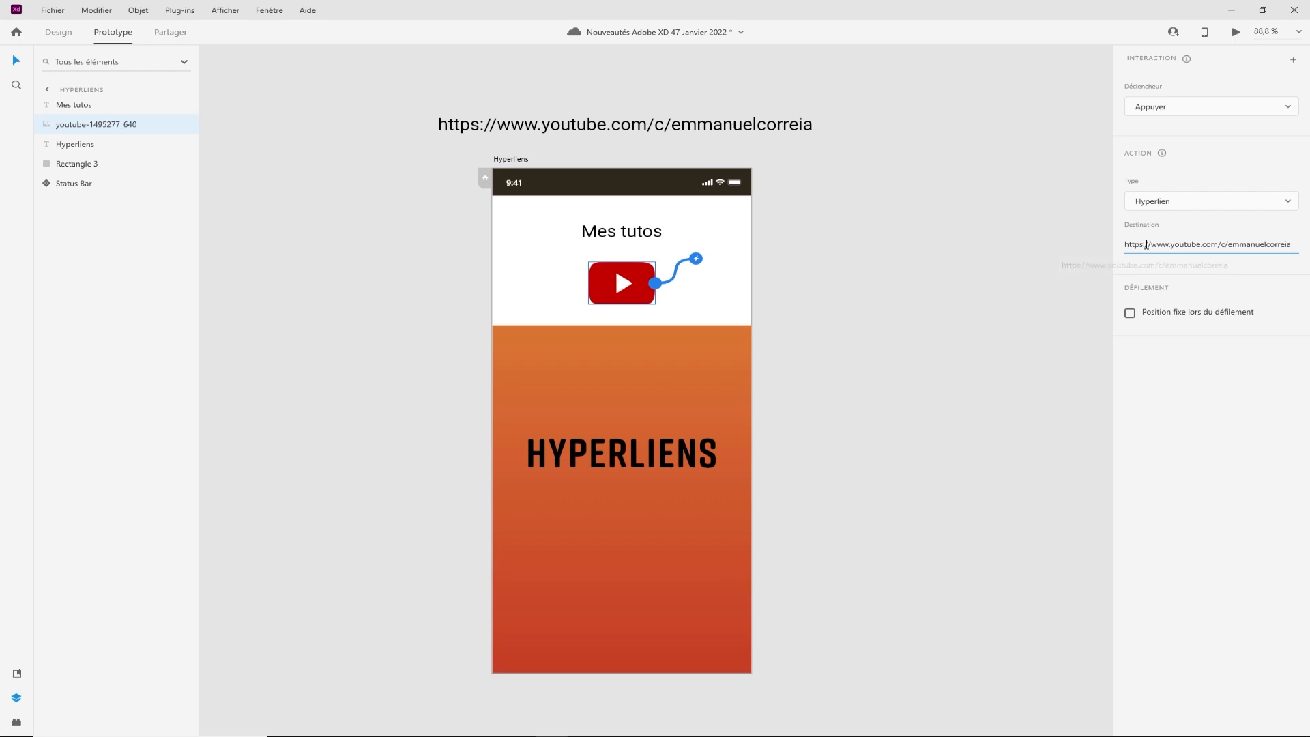
key(Return)
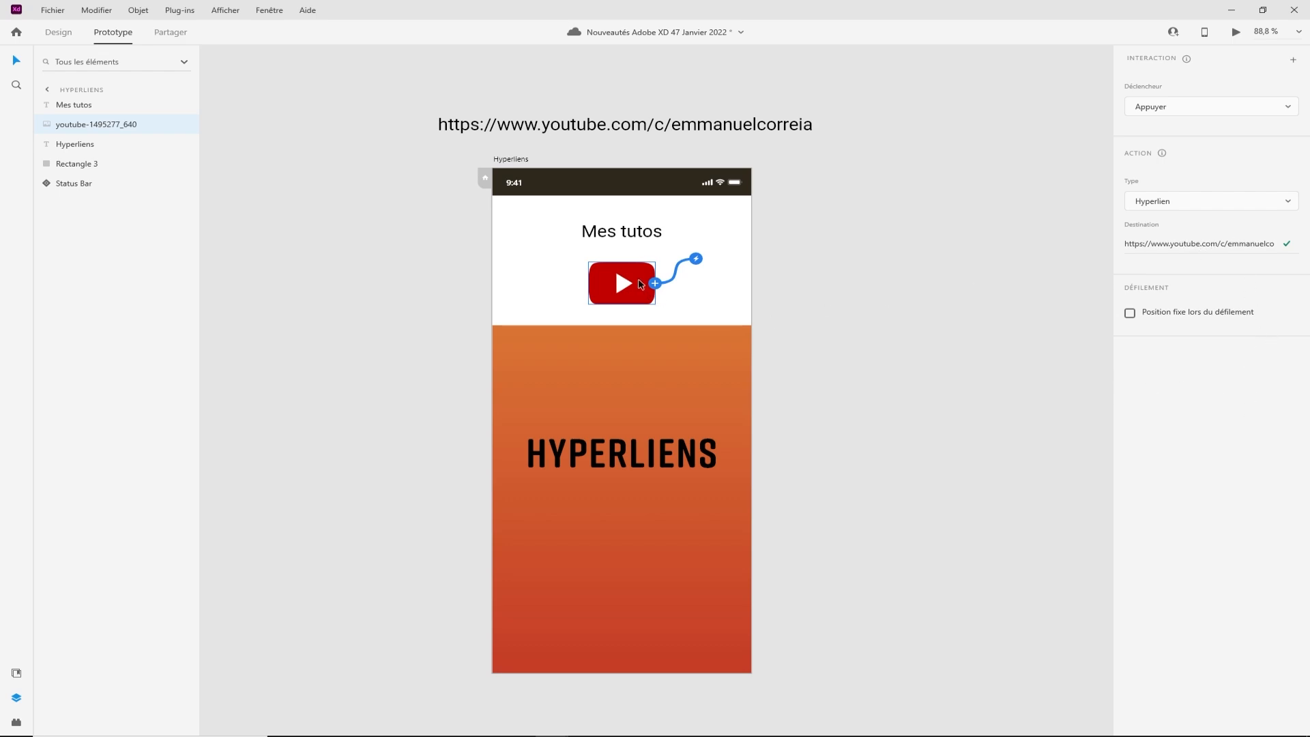
Step: Add a Hyperlien interaction to the "Mes tutos" text, using the copied YouTube channel URL as its destination
click(626, 240)
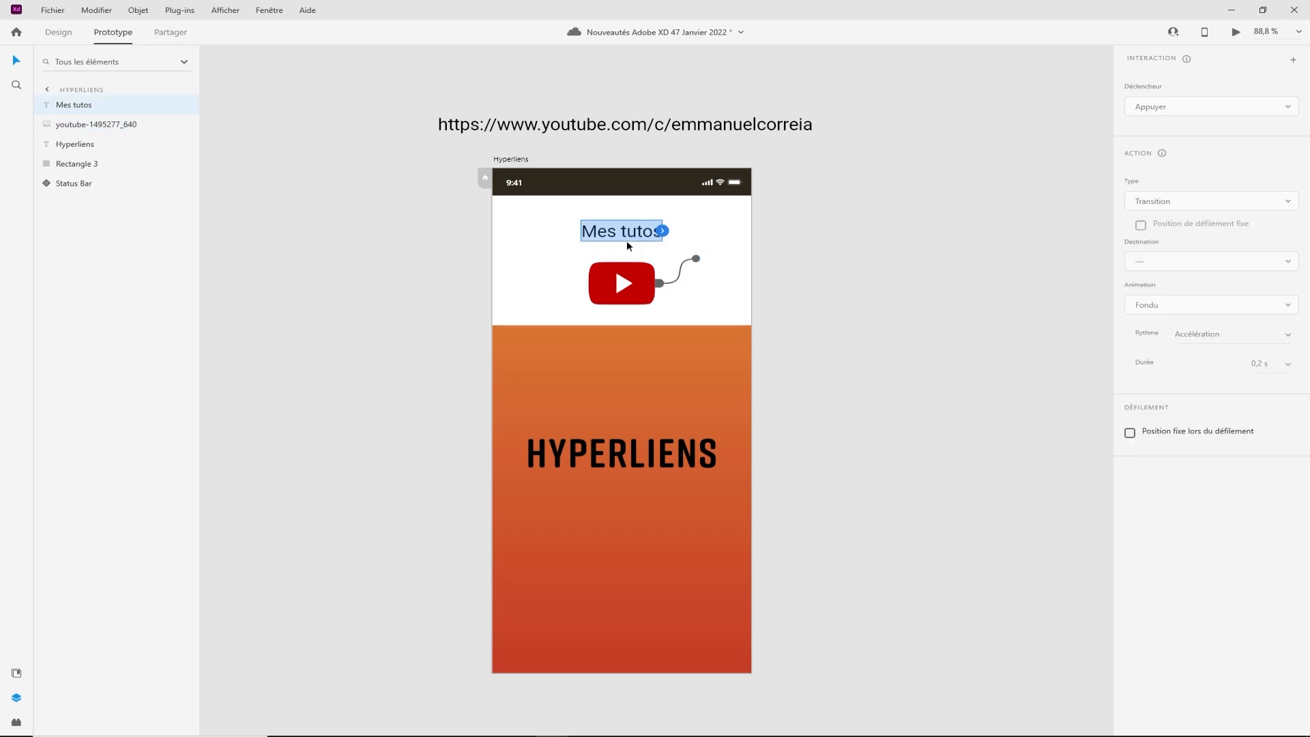
click(662, 232)
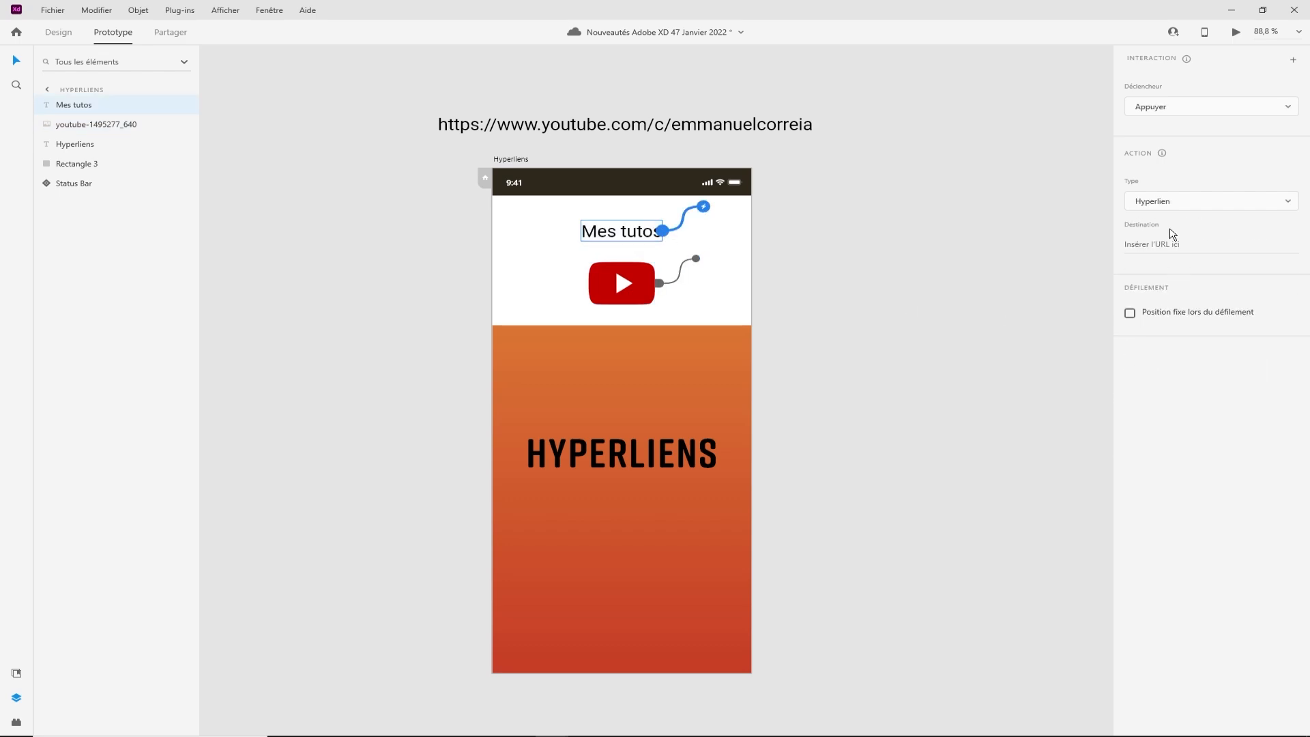
click(1152, 244)
key(ctrl+v)
click(946, 295)
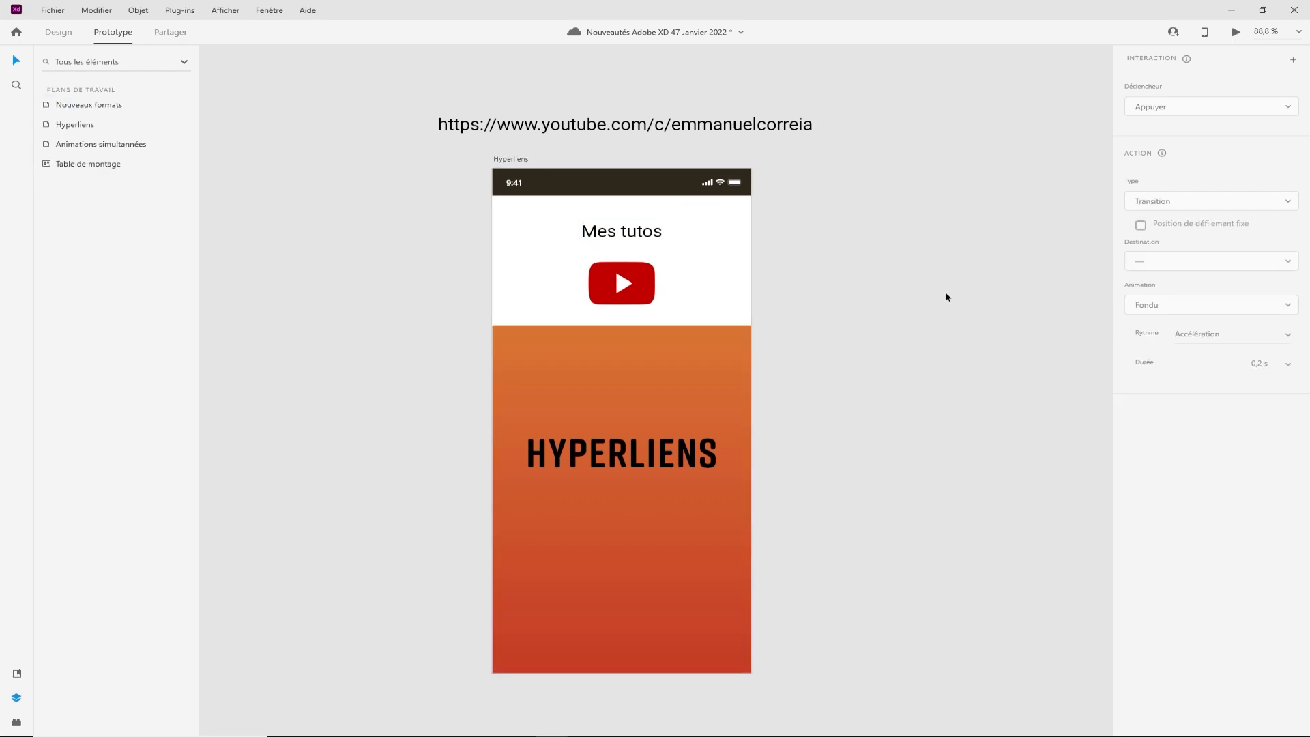
click(634, 236)
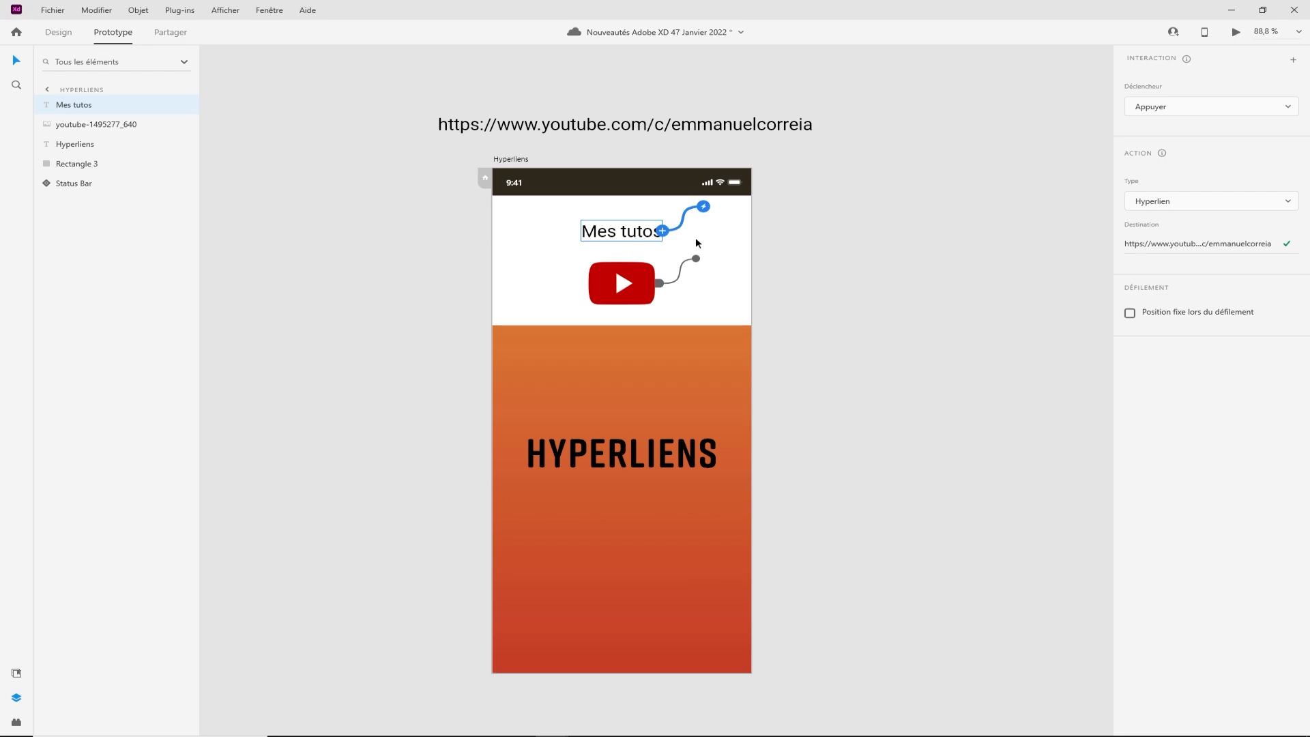
Step: Change the fill of the "Mes tutos" text to blue, hex #2458E9
click(60, 33)
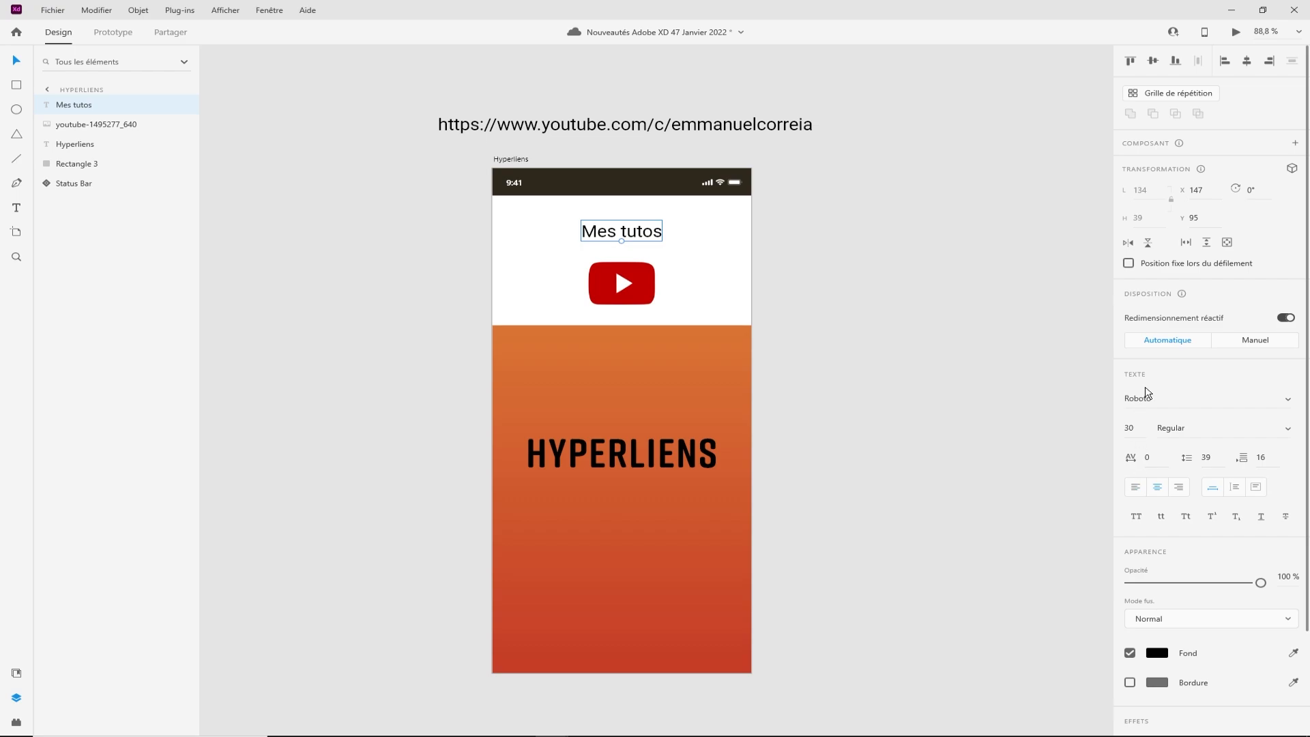
click(1159, 654)
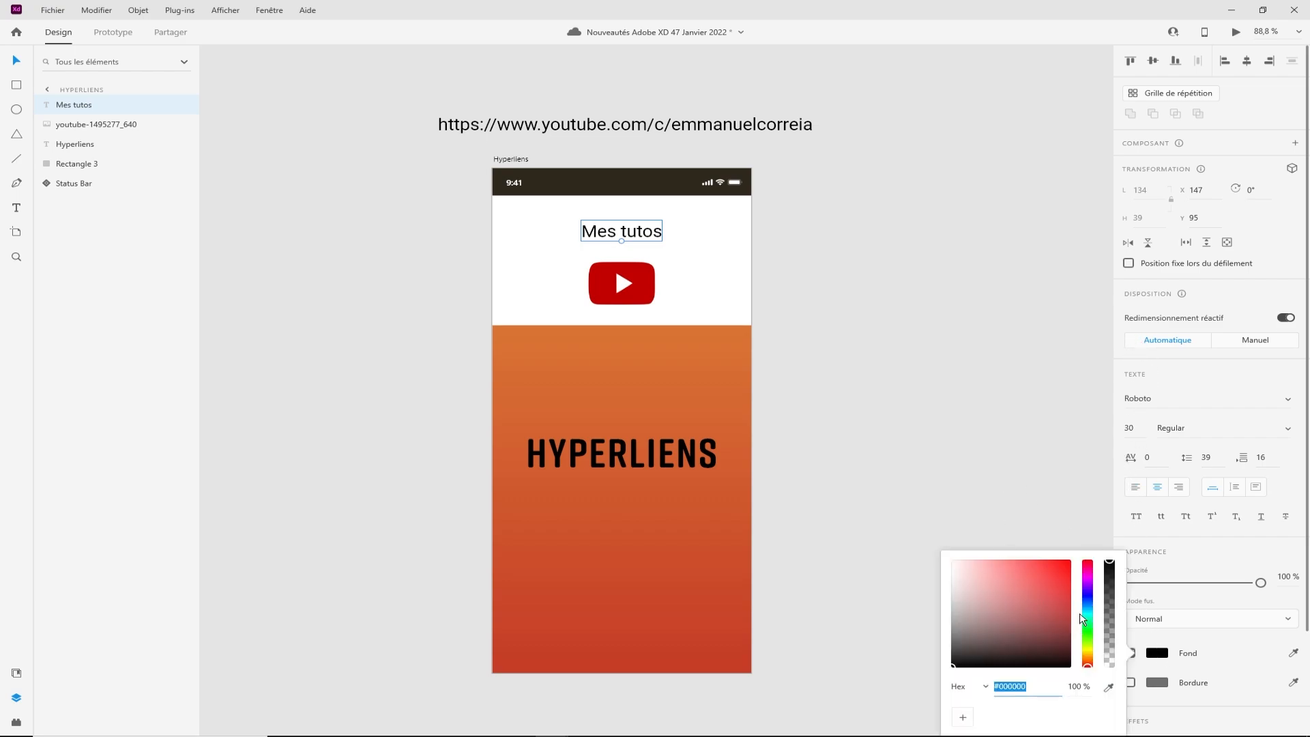
drag(1083, 619, 1085, 611)
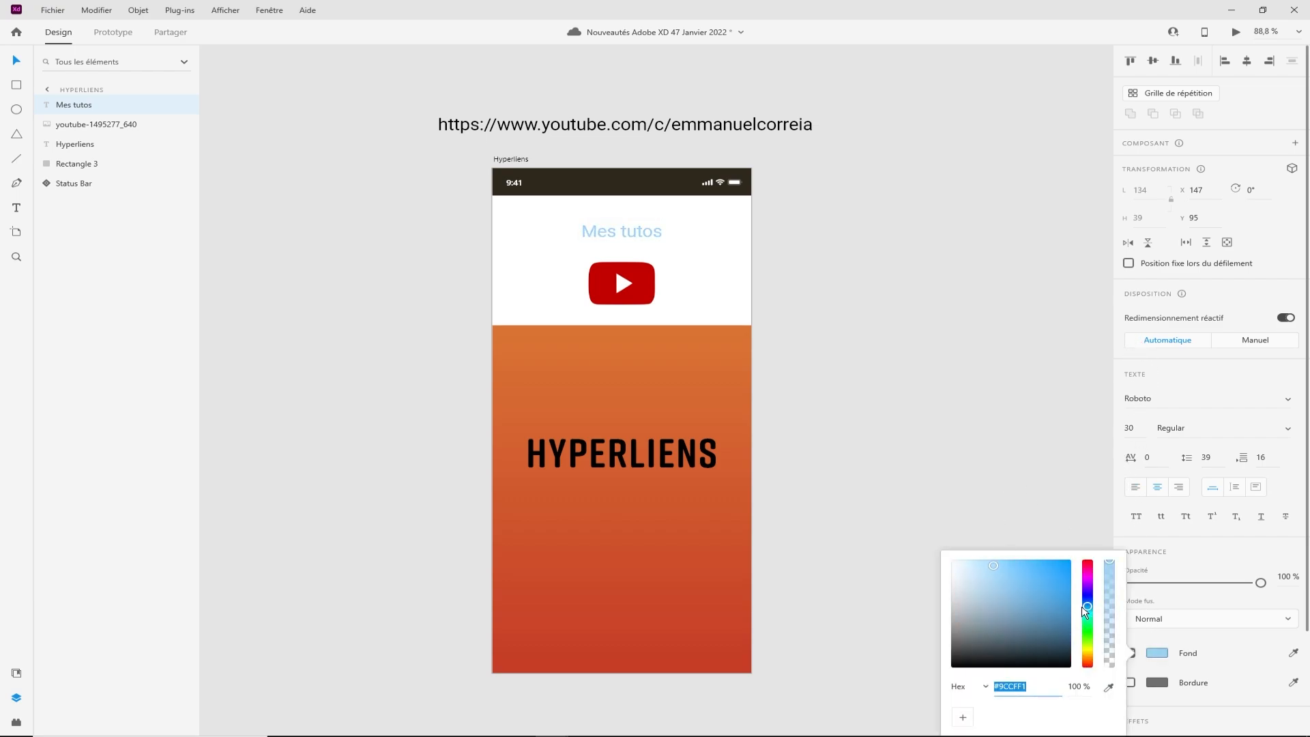
mouse_move(1003, 571)
mouse_down()
mouse_move(1053, 568)
mouse_move(1085, 602)
mouse_up()
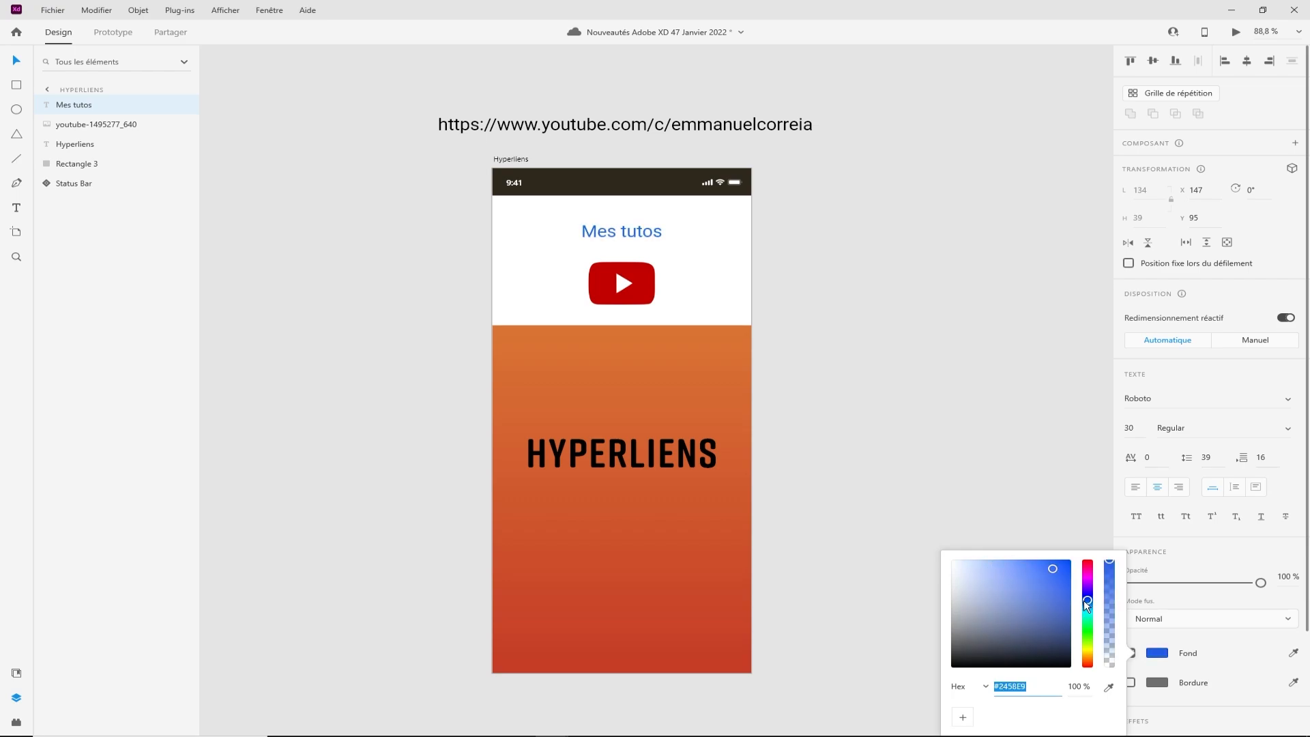
Step: Underline the "Mes tutos" text on the Hyperliens artboard and deselect it
click(1265, 457)
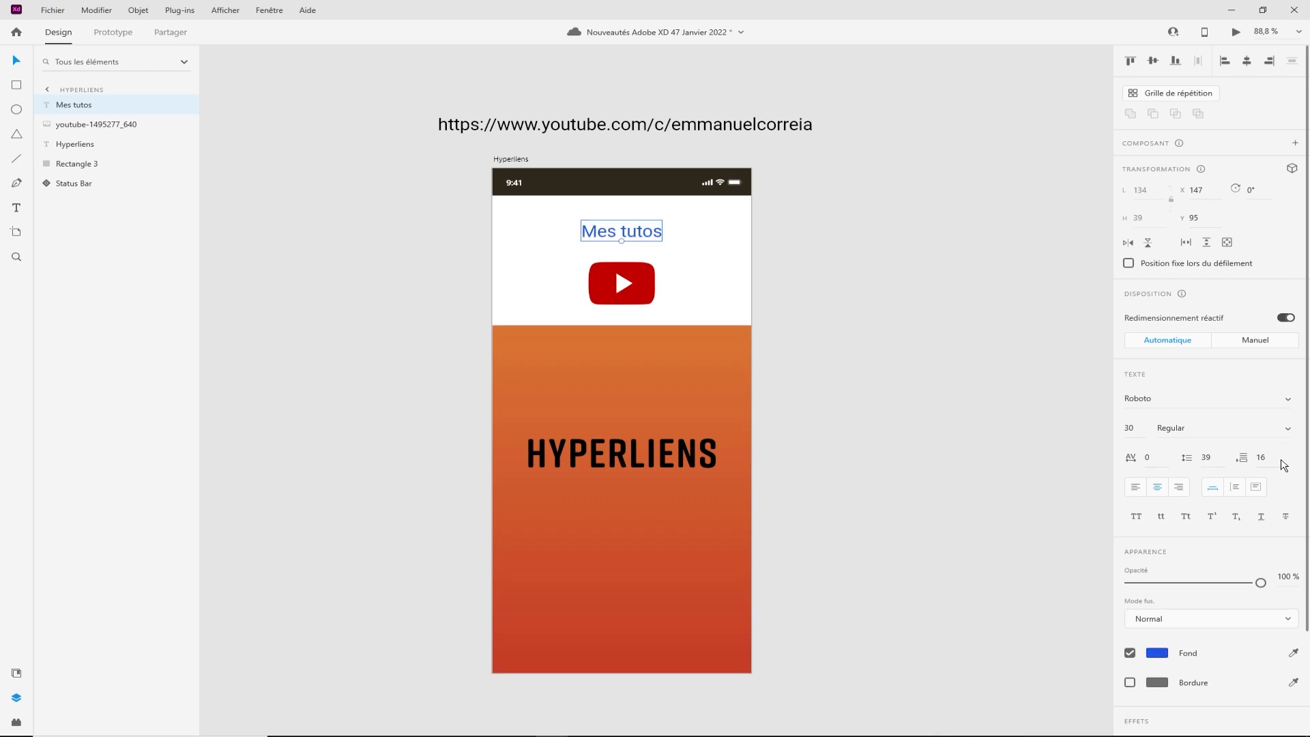
click(1260, 518)
click(1018, 399)
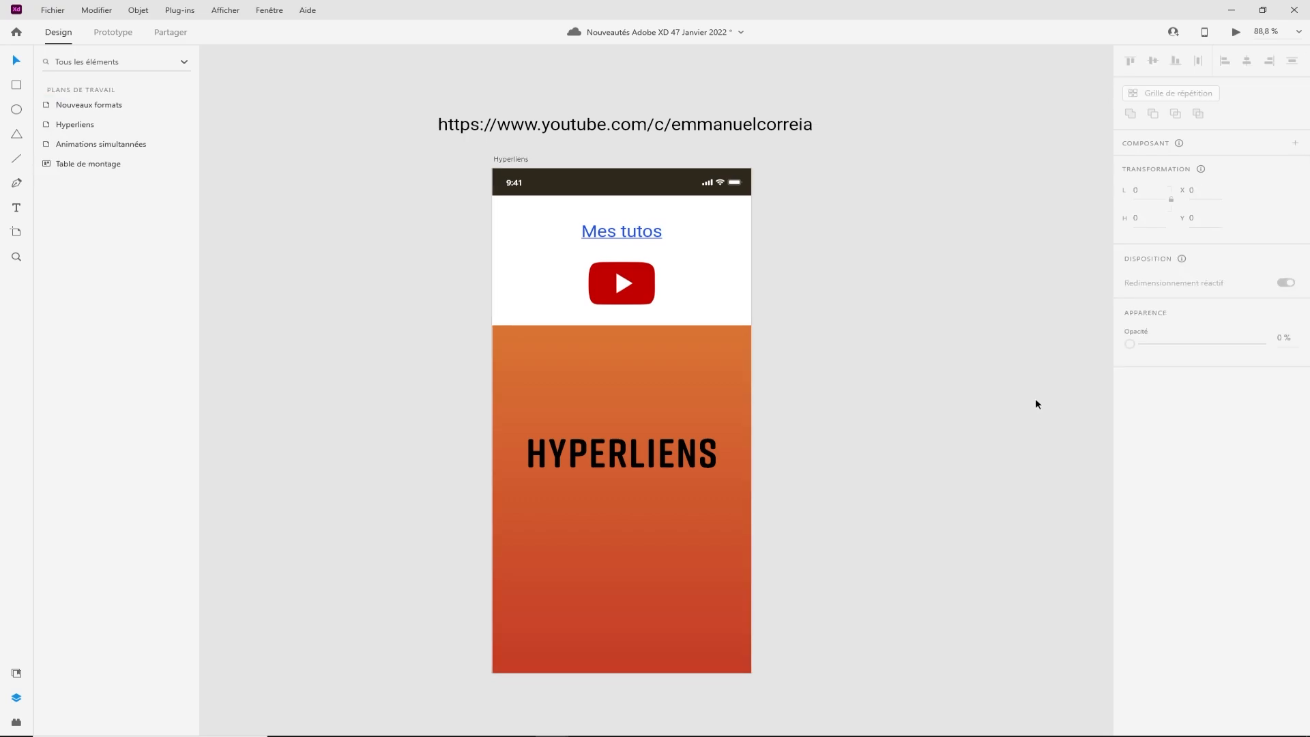
Step: Preview the Hyperliens artboard, test the YouTube logo's hyperlink to the channel page, and close the preview
click(512, 158)
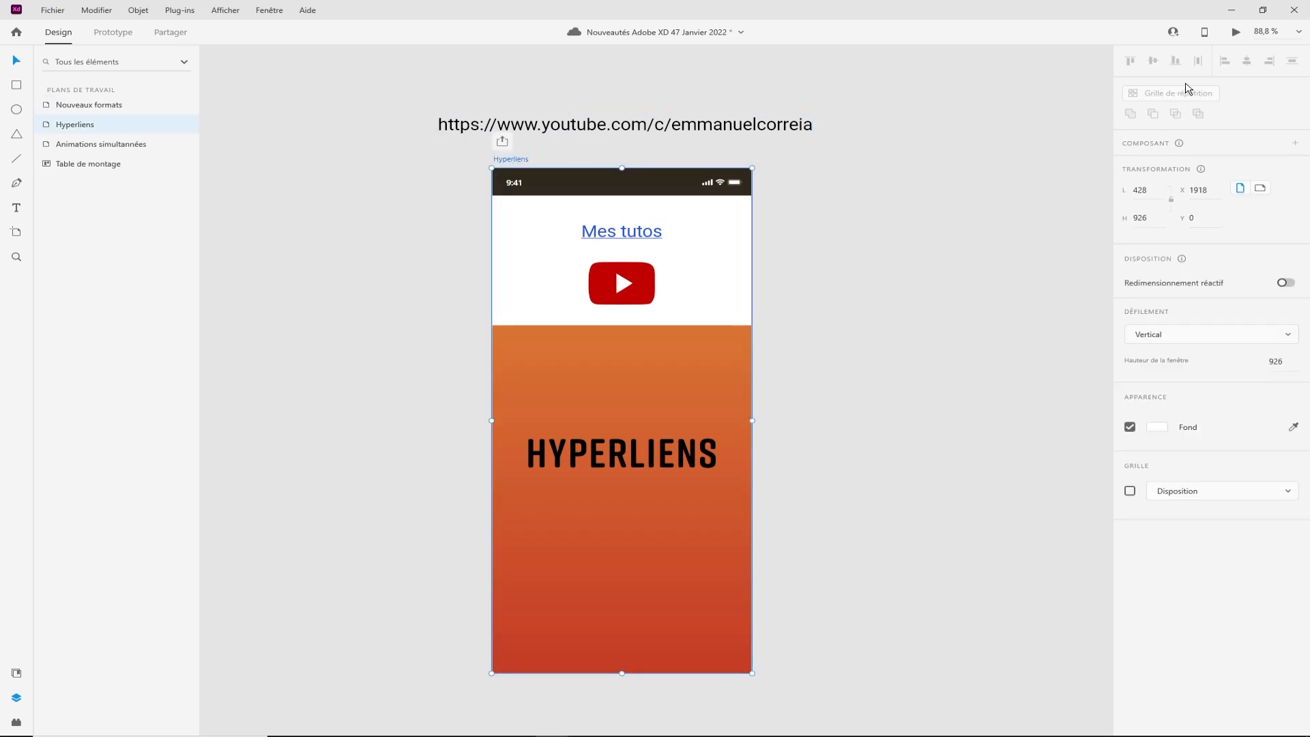
click(1236, 32)
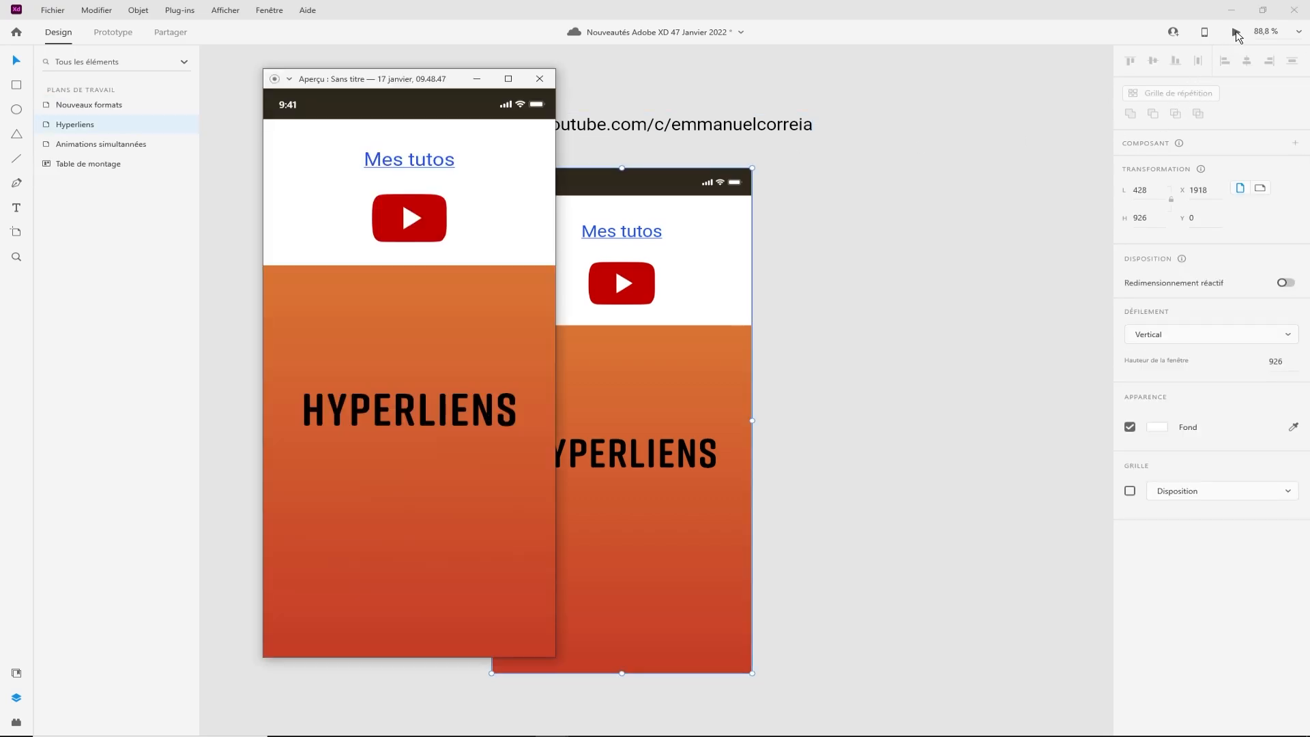
click(412, 221)
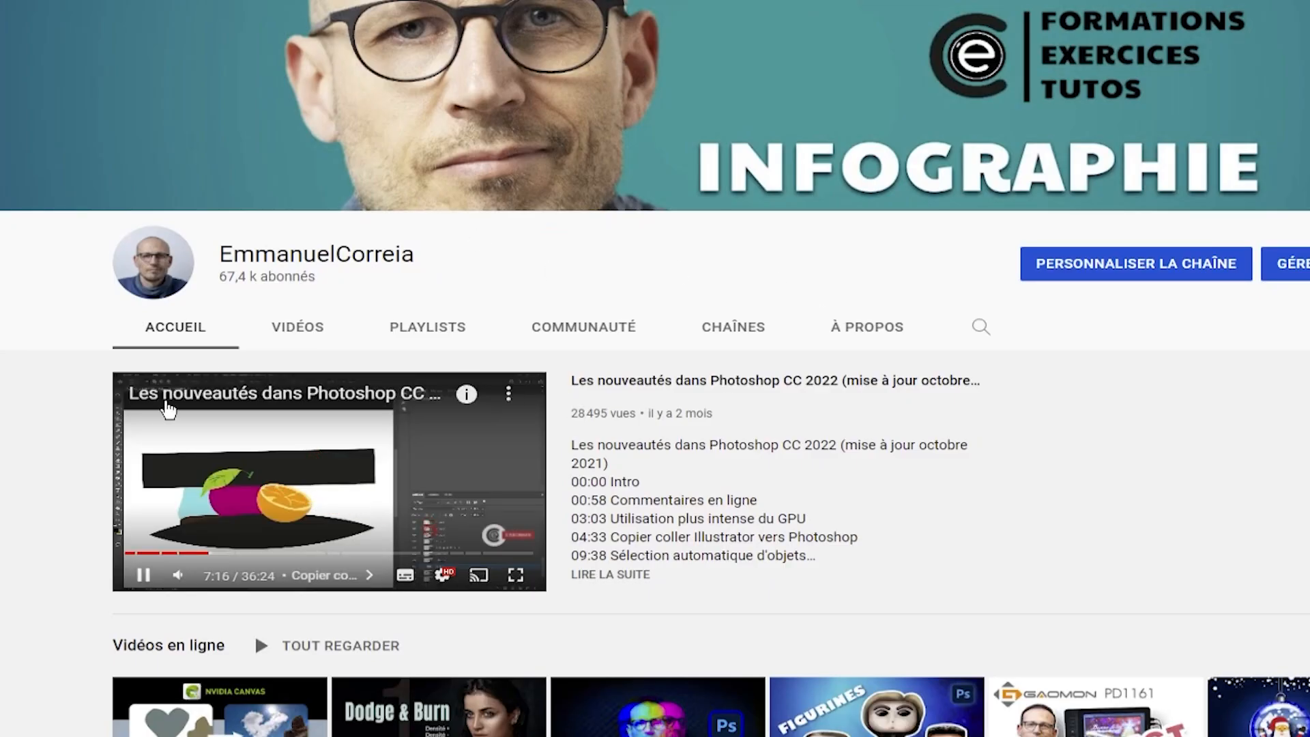
key(space)
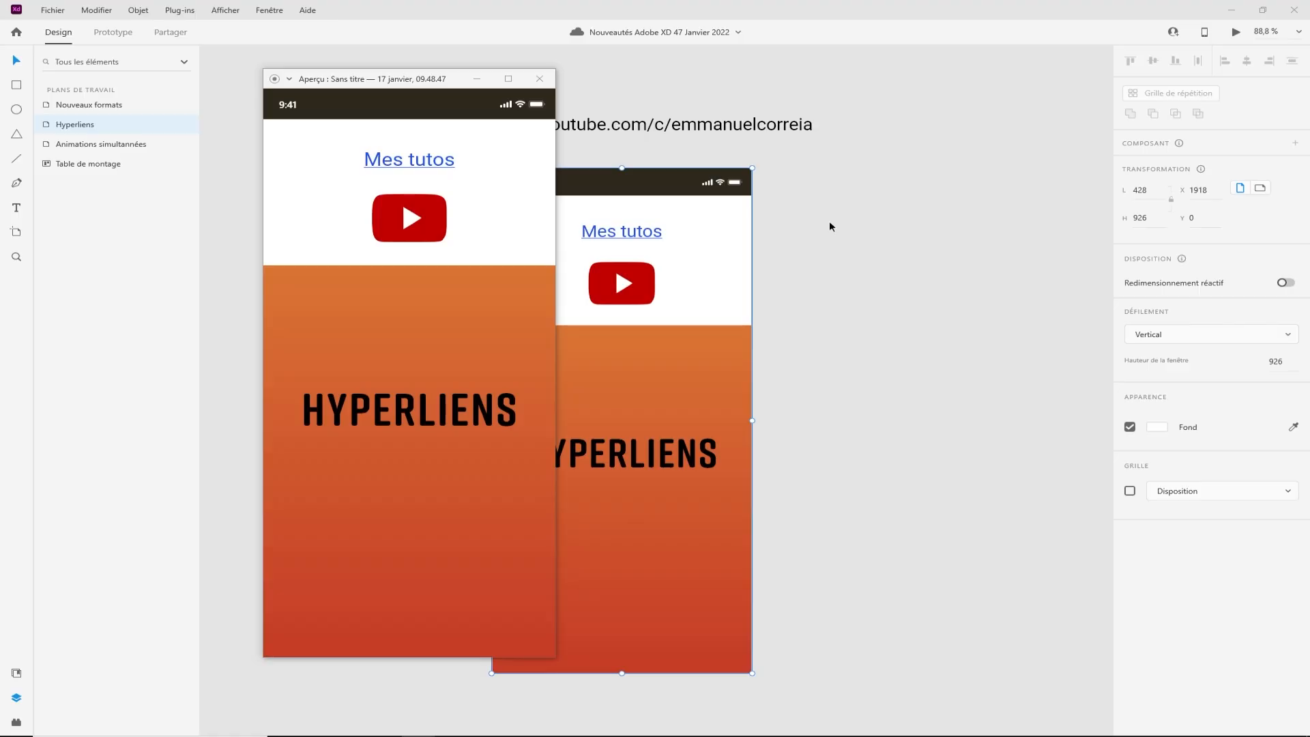
click(539, 79)
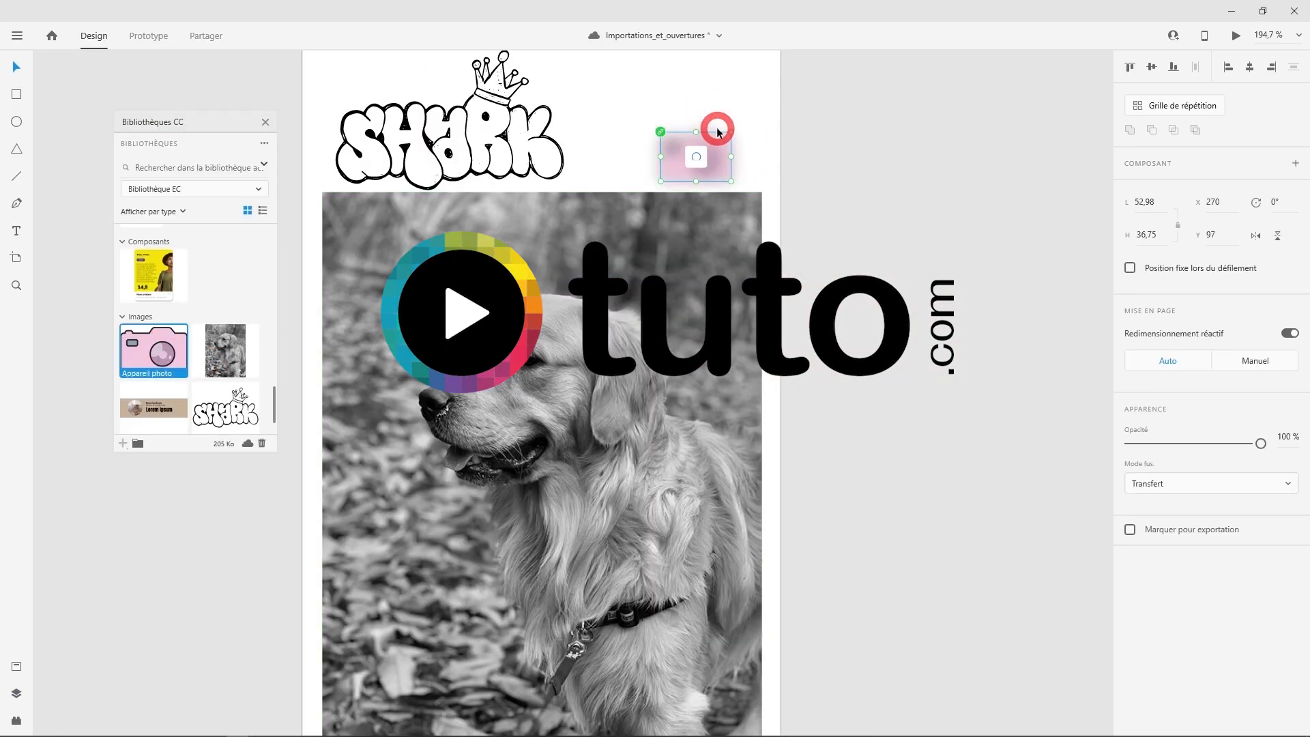
right_click(164, 341)
click(211, 423)
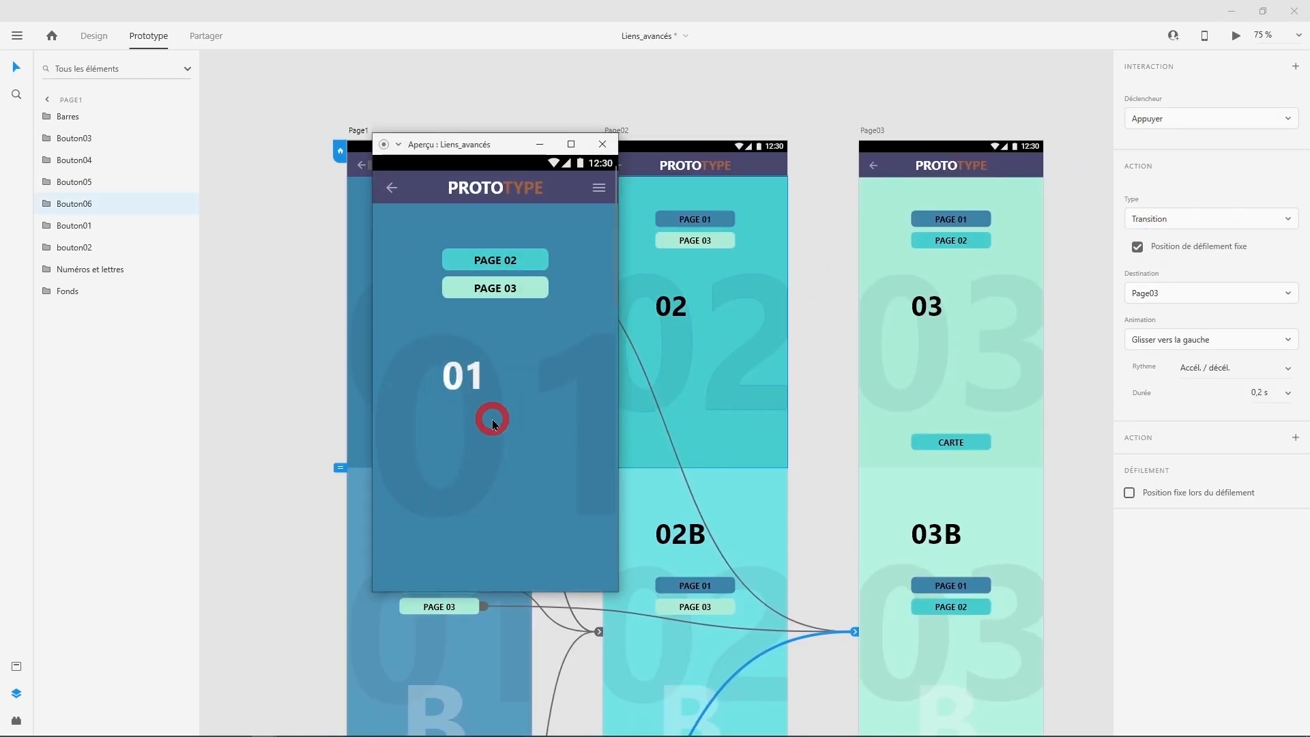
click(509, 344)
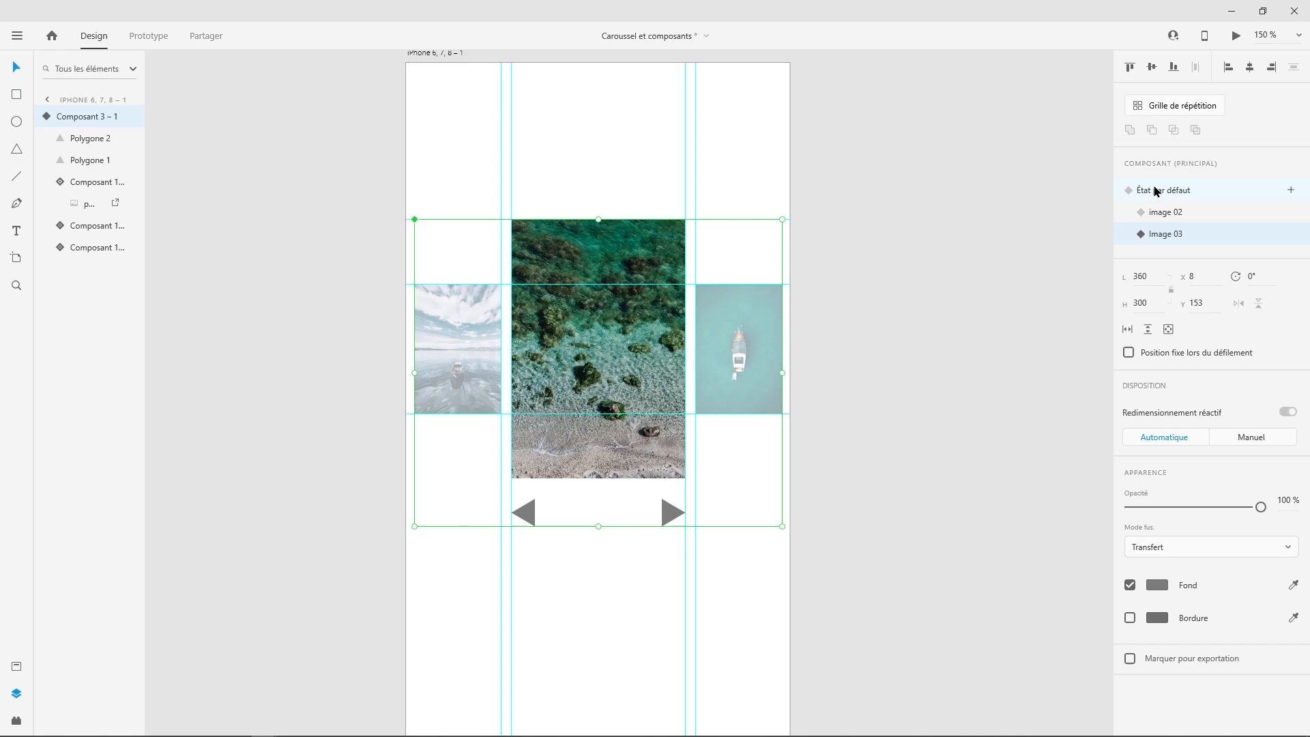
Step: Cycle the carousel component through its default, image 02 and Image 03 states
click(1154, 190)
click(1158, 213)
click(1163, 235)
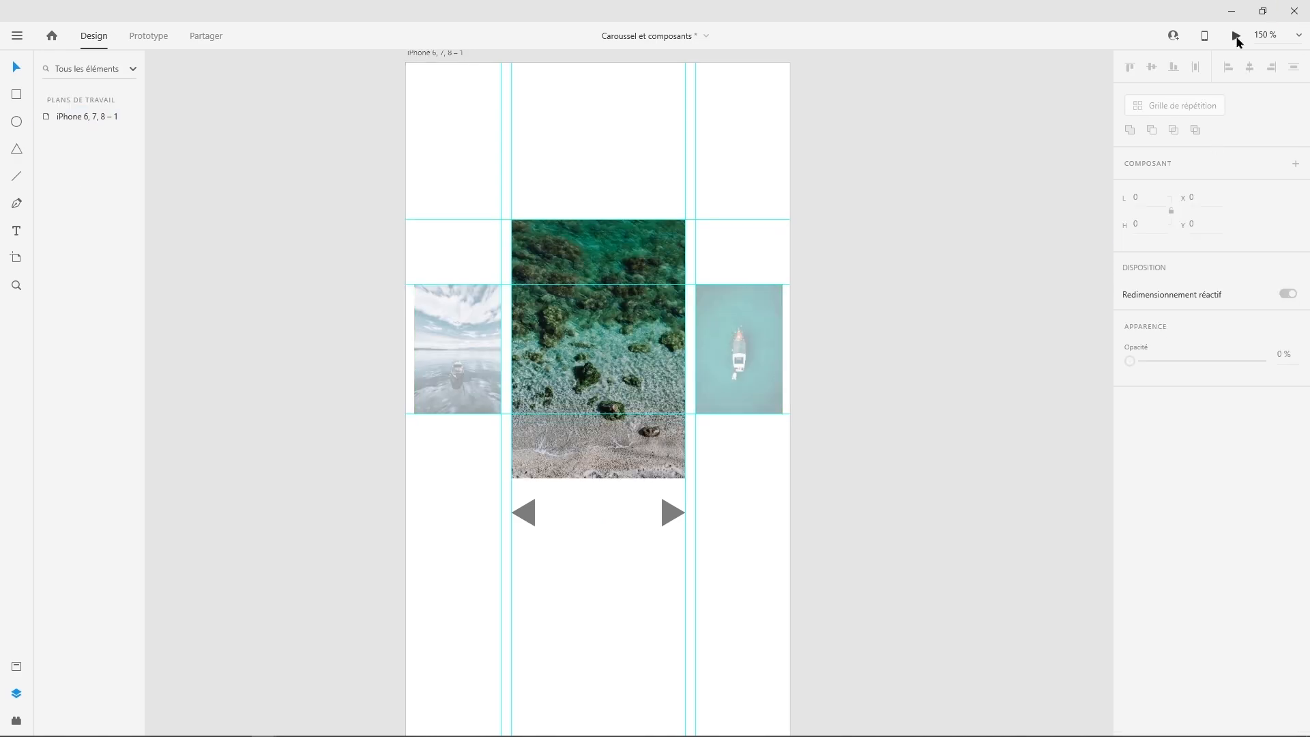
Step: Preview the carousel artboard and browse its images backwards with the previous-image arrow
click(1236, 36)
click(524, 546)
click(523, 544)
click(523, 545)
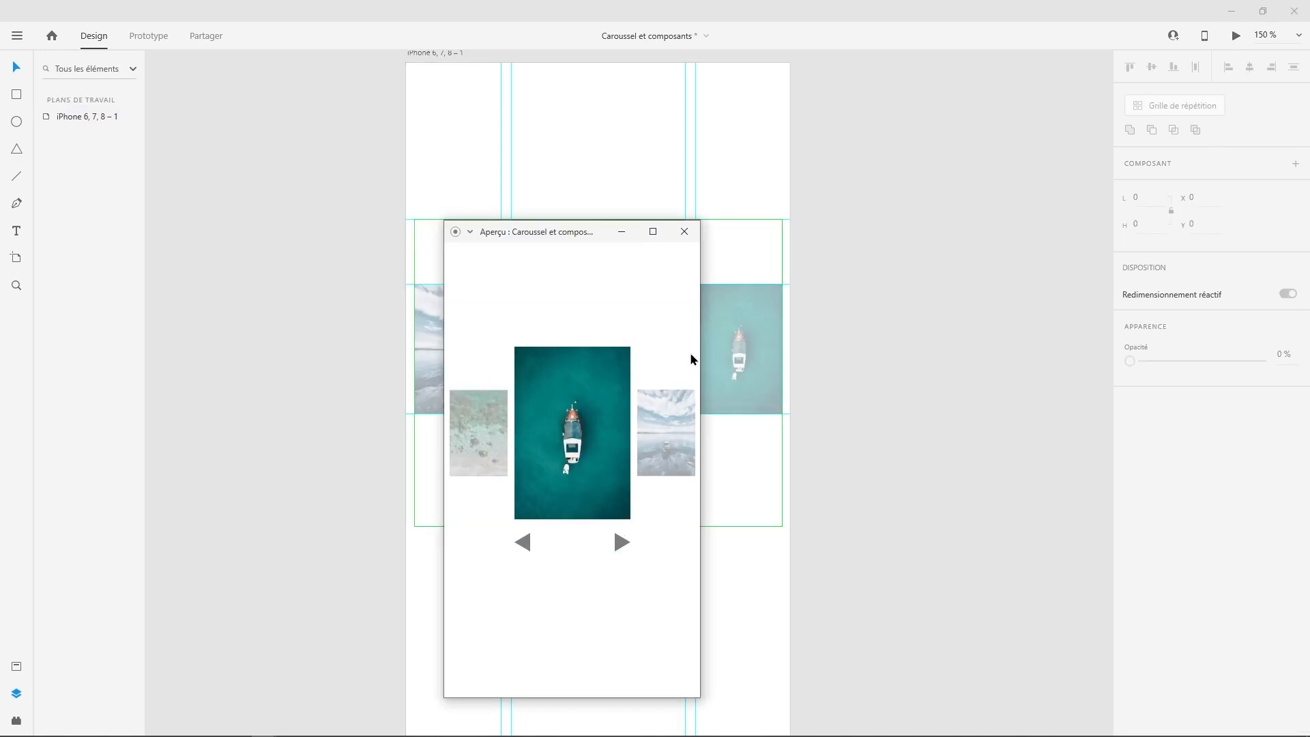